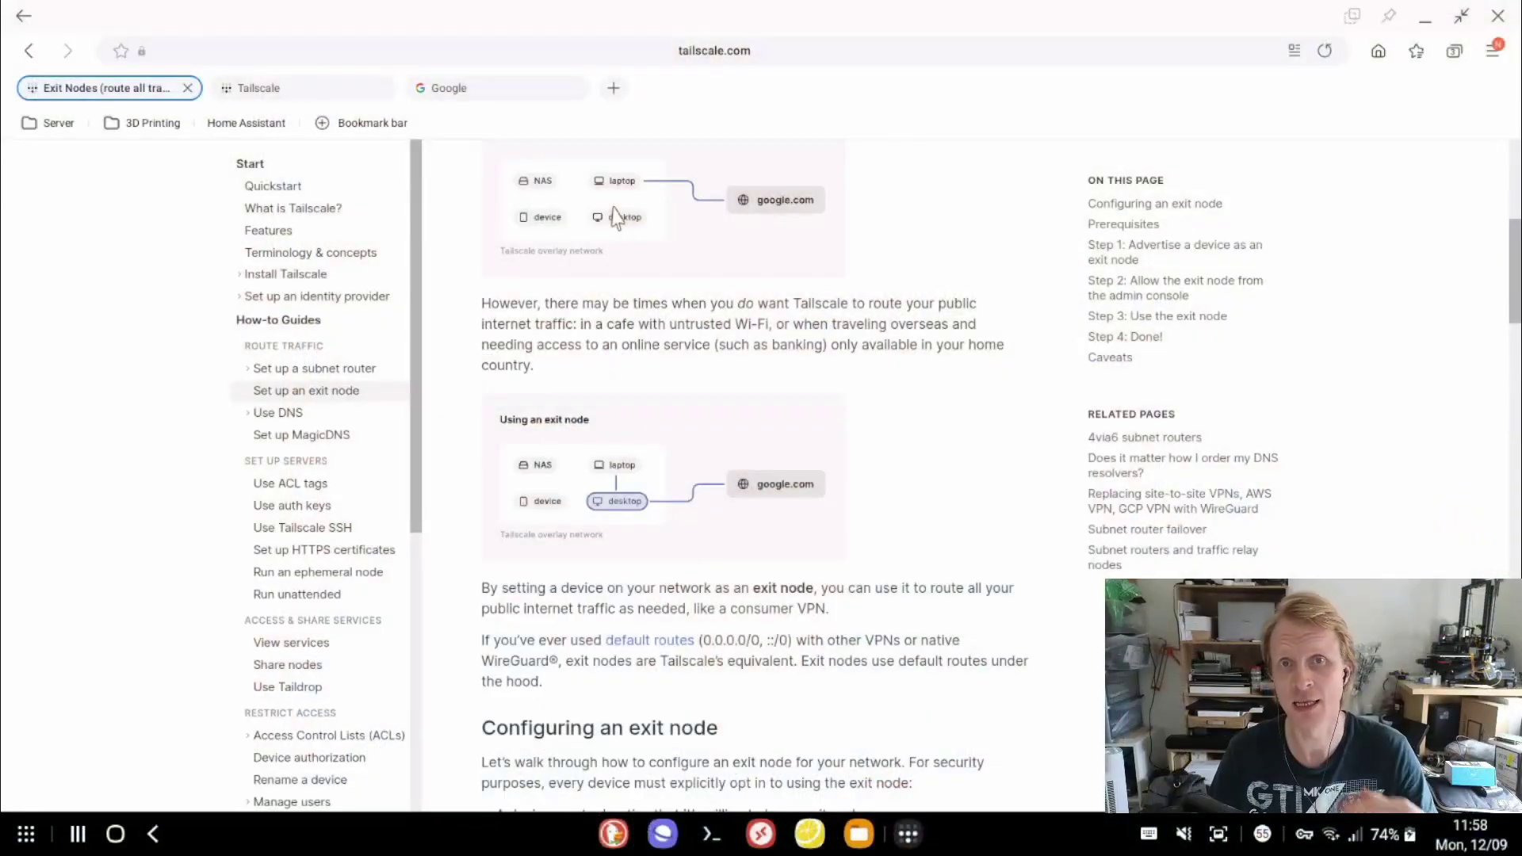
# - Scroll through the Tailscale exit-node guide, briefly selecting its title text
pyautogui.scroll(8, 600, 267)
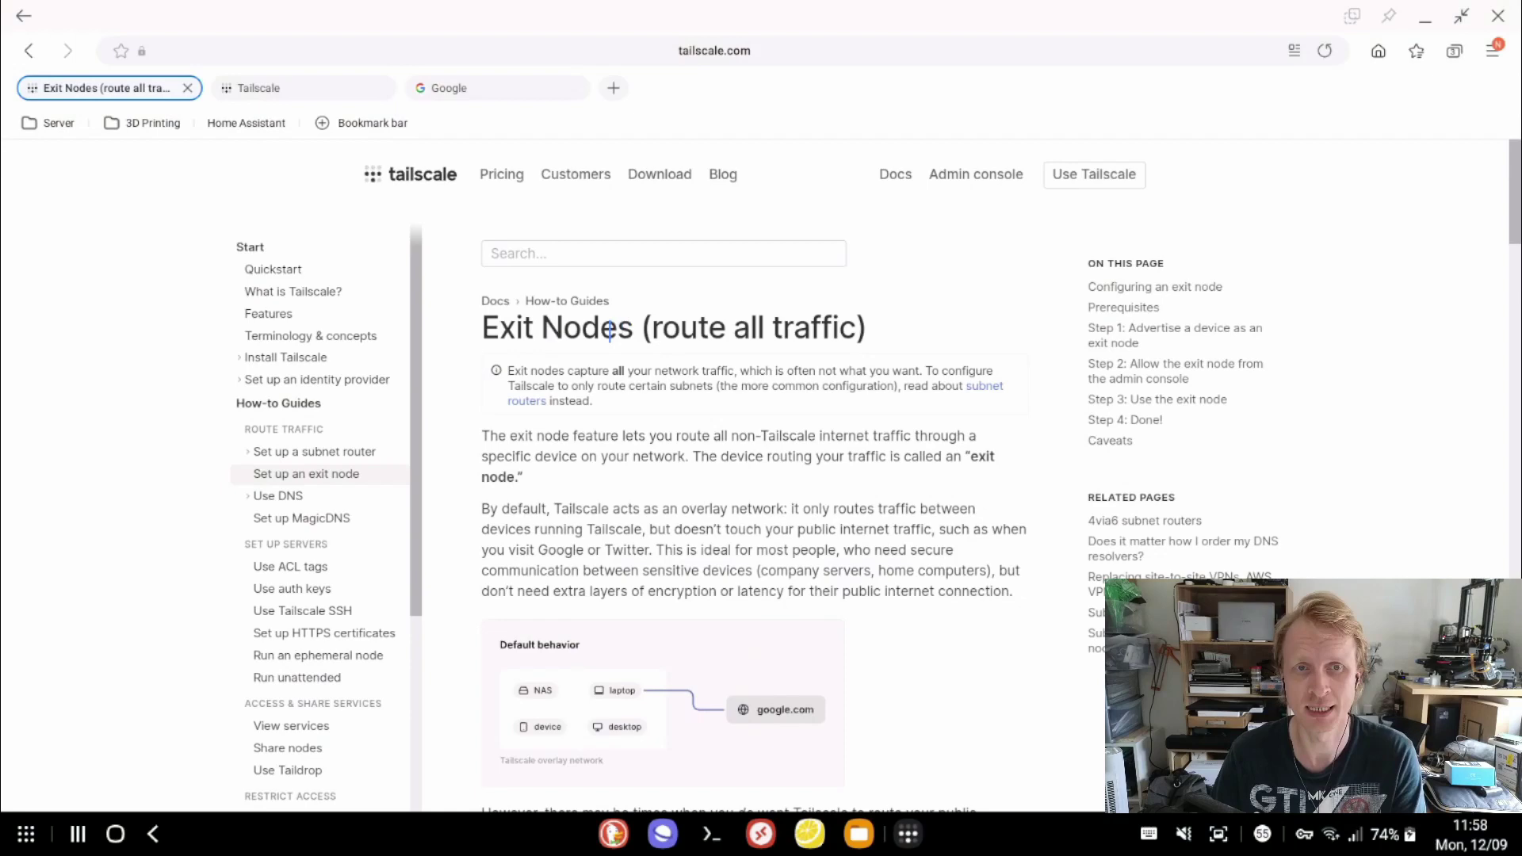
pyautogui.moveTo(478, 326); pyautogui.dragTo(687, 333)
pyautogui.click(698, 408)
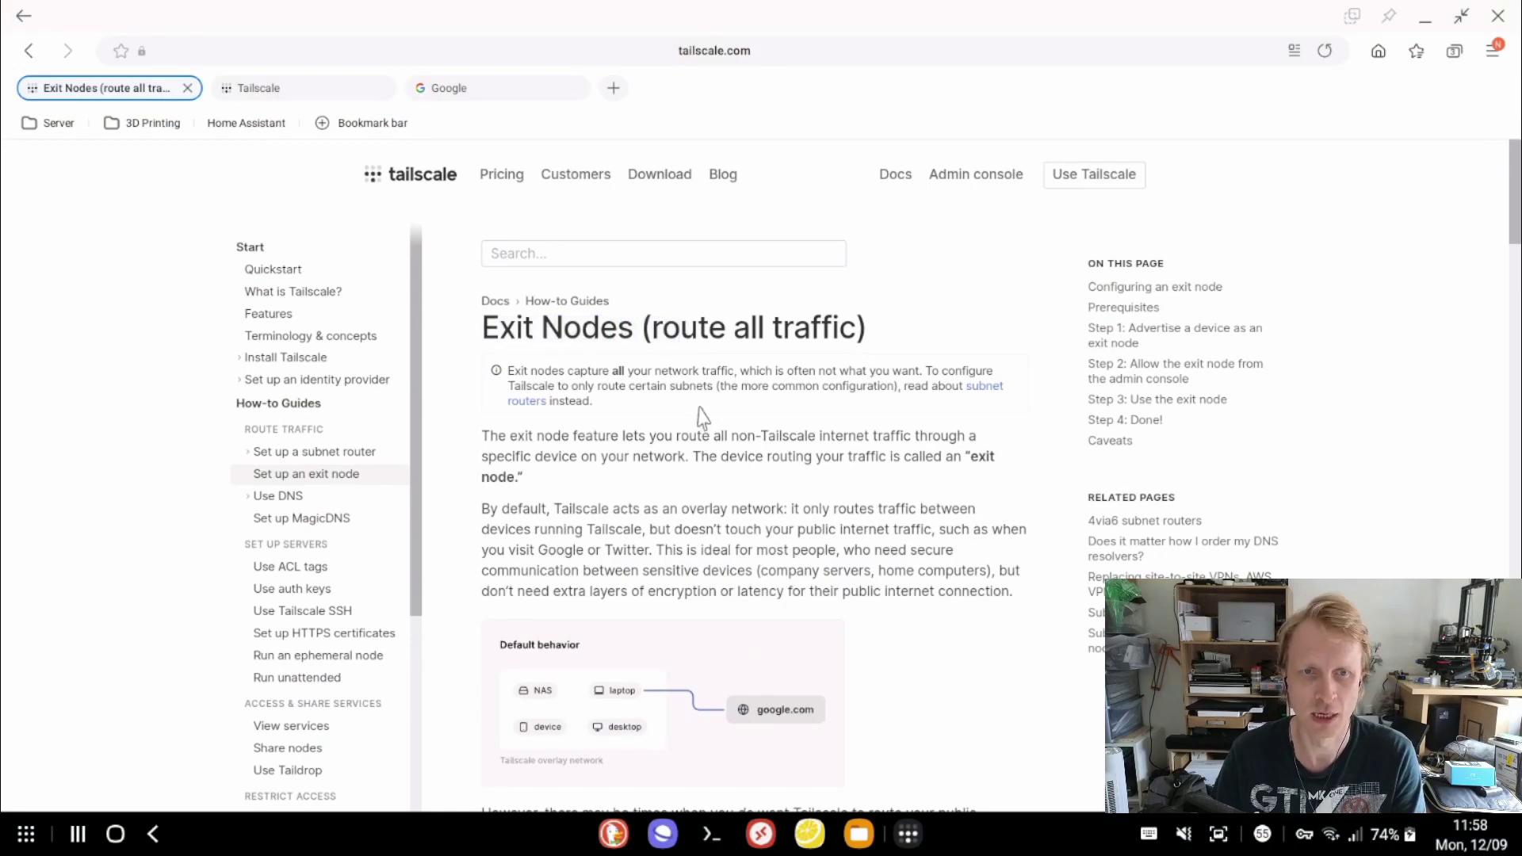
pyautogui.scroll(-3, 699, 410)
pyautogui.scroll(-2, 700, 416)
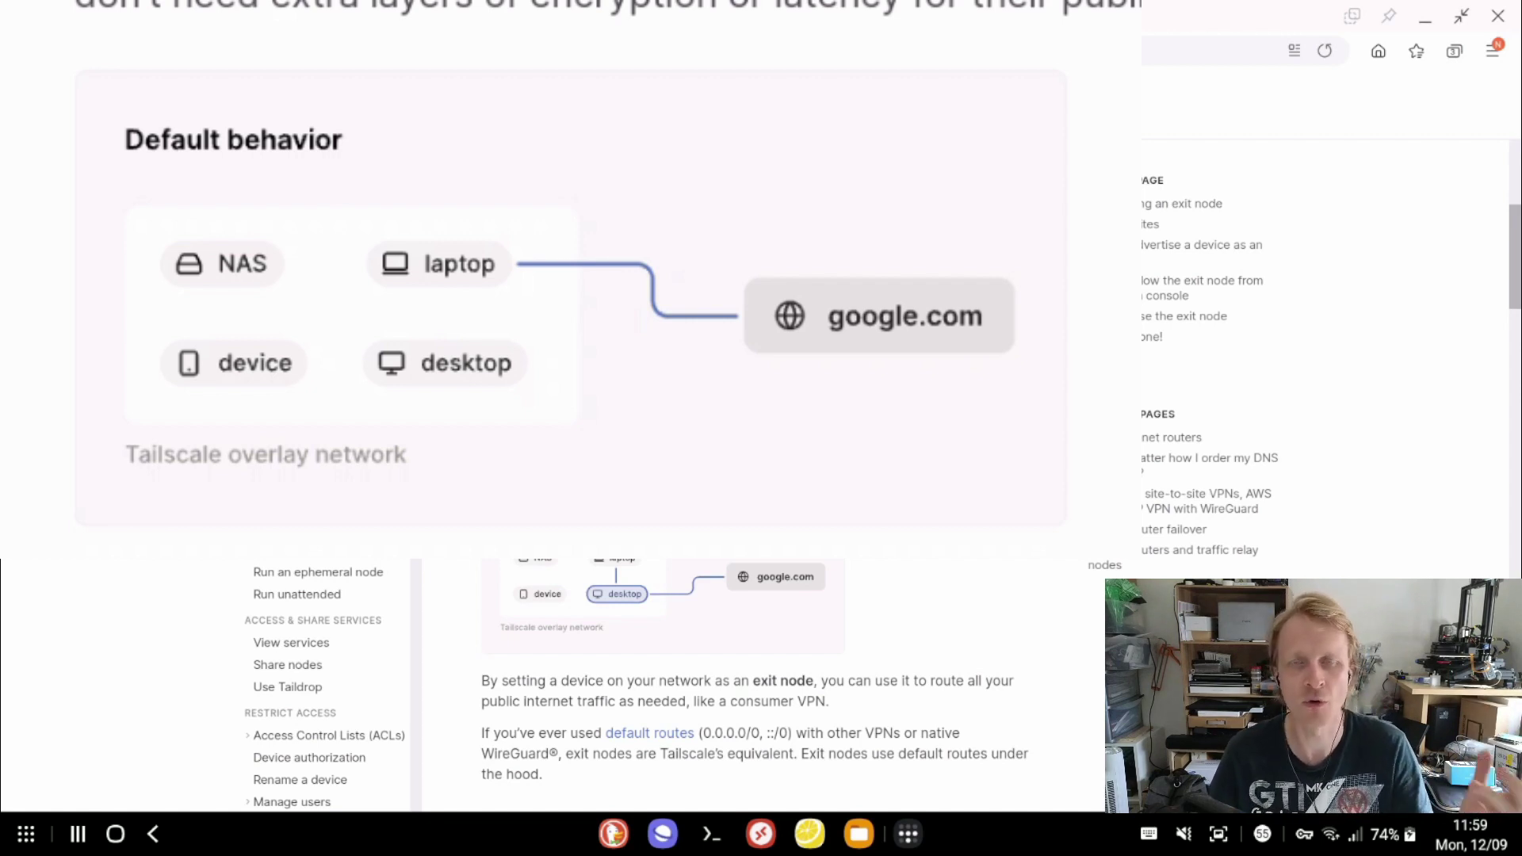
pyautogui.scroll(-3, 690, 468)
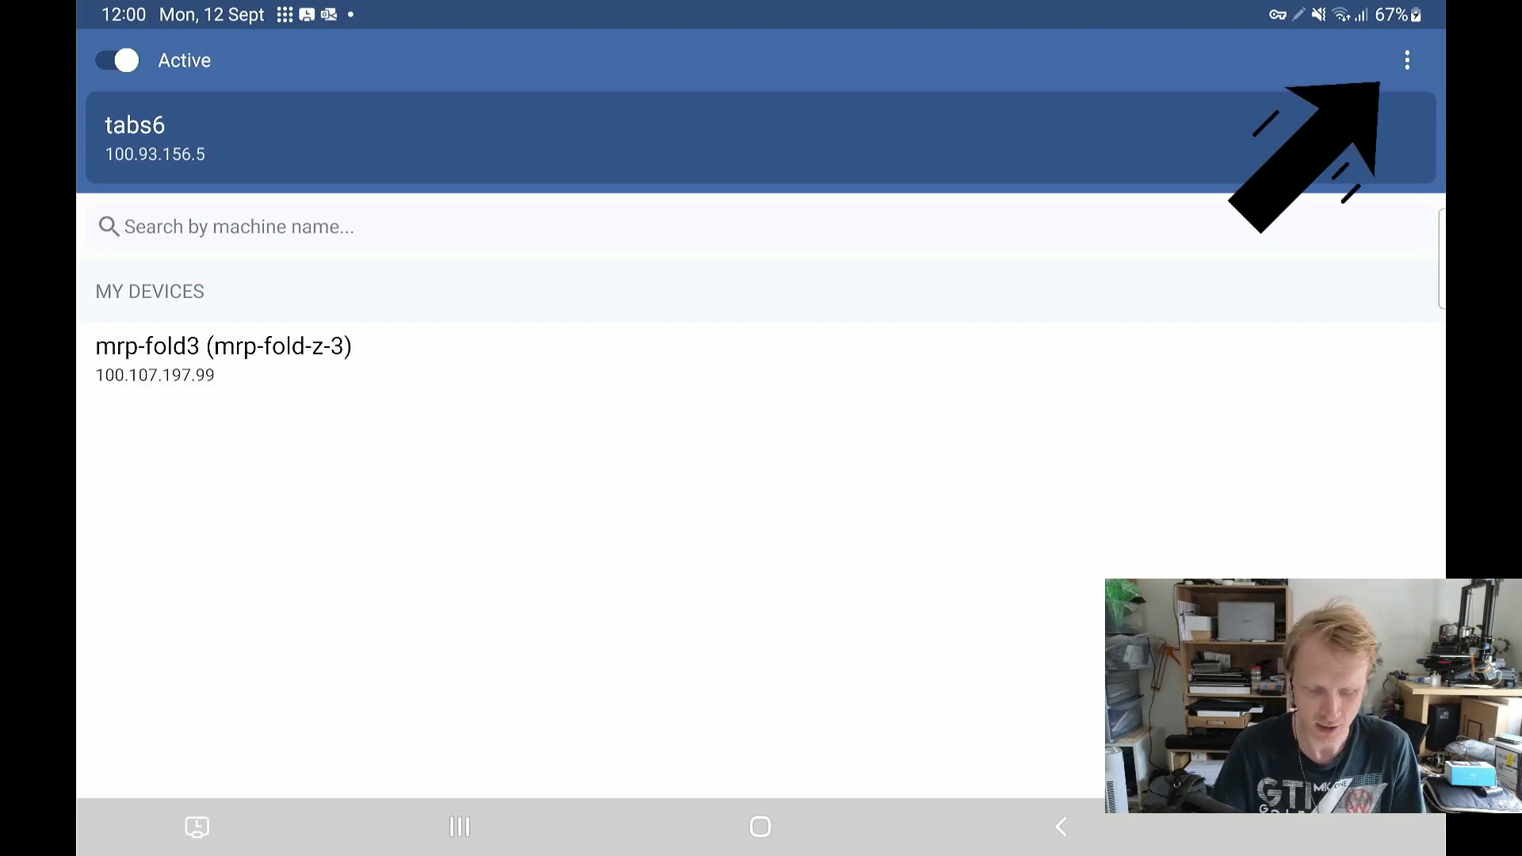
# - Turn on Run exit node for the tabs6 tablet from the app's options menu
pyautogui.click(1407, 60)
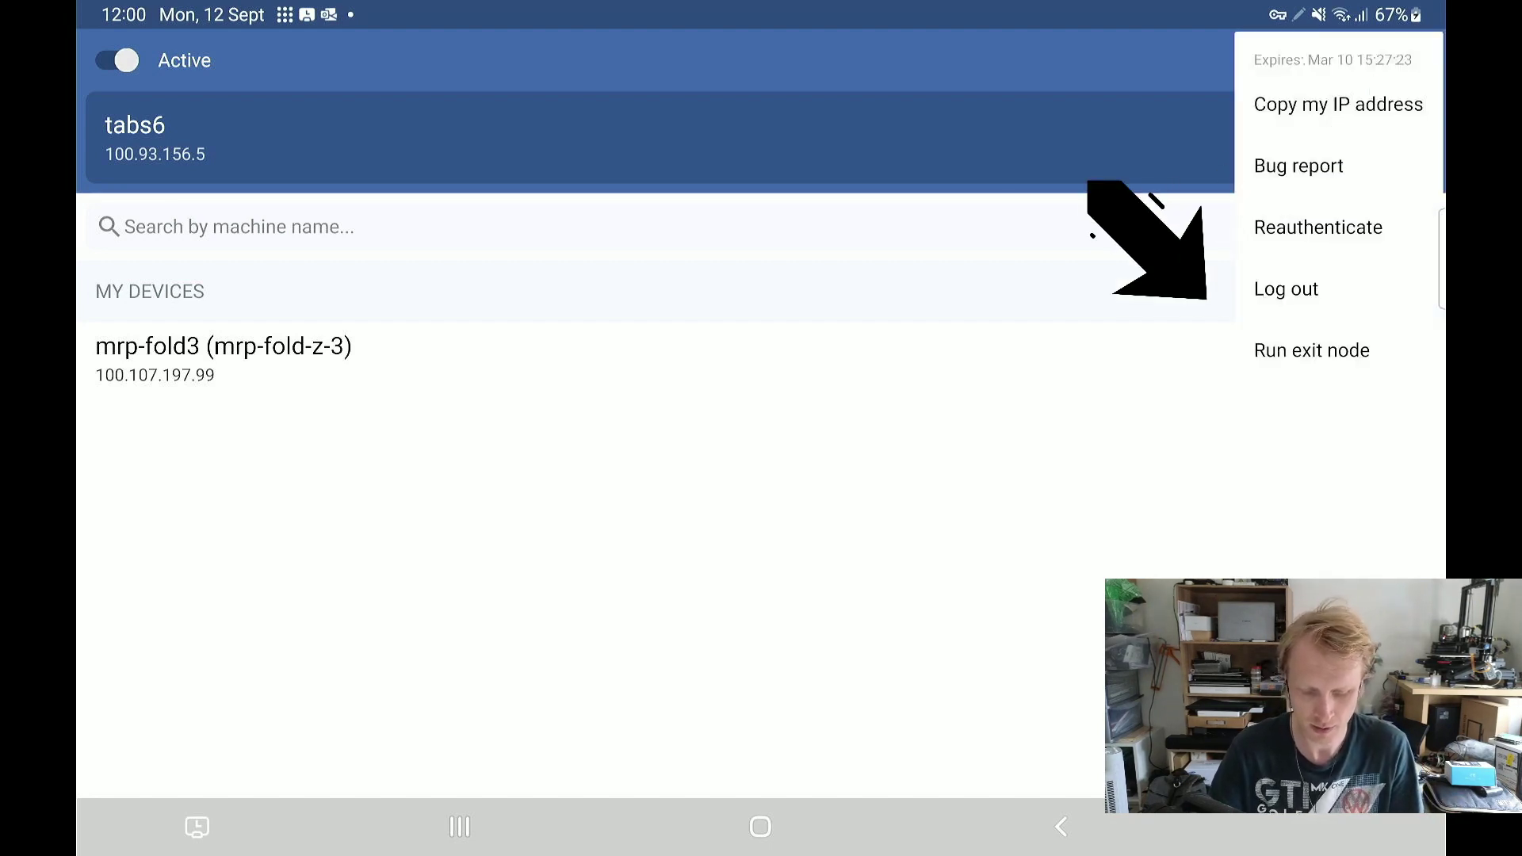
pyautogui.click(1308, 350)
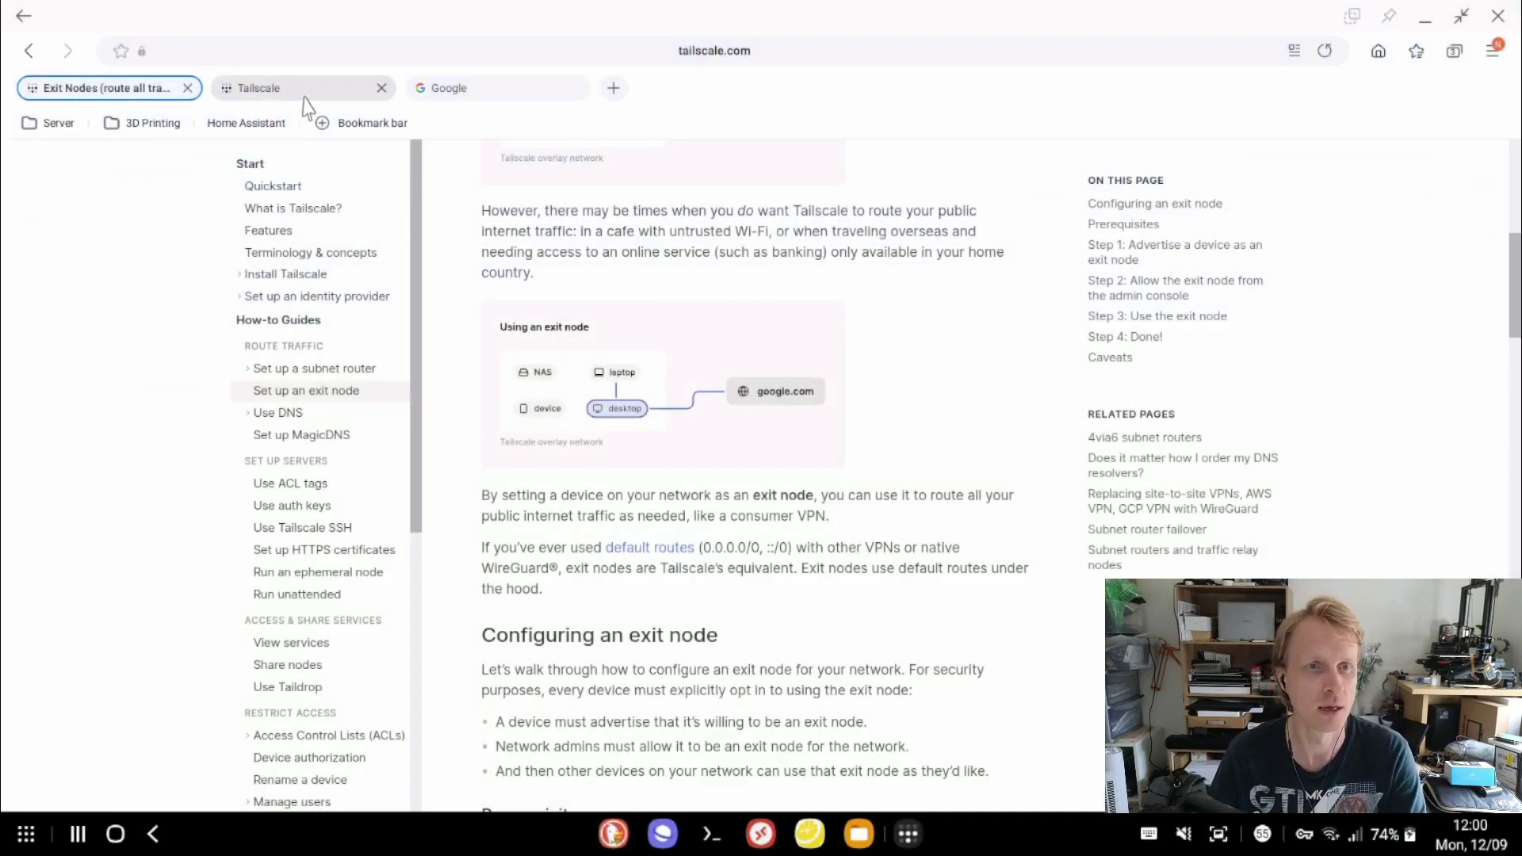
# - Open the tabs6 machine's actions menu on the admin console's Machines page
pyautogui.click(304, 98)
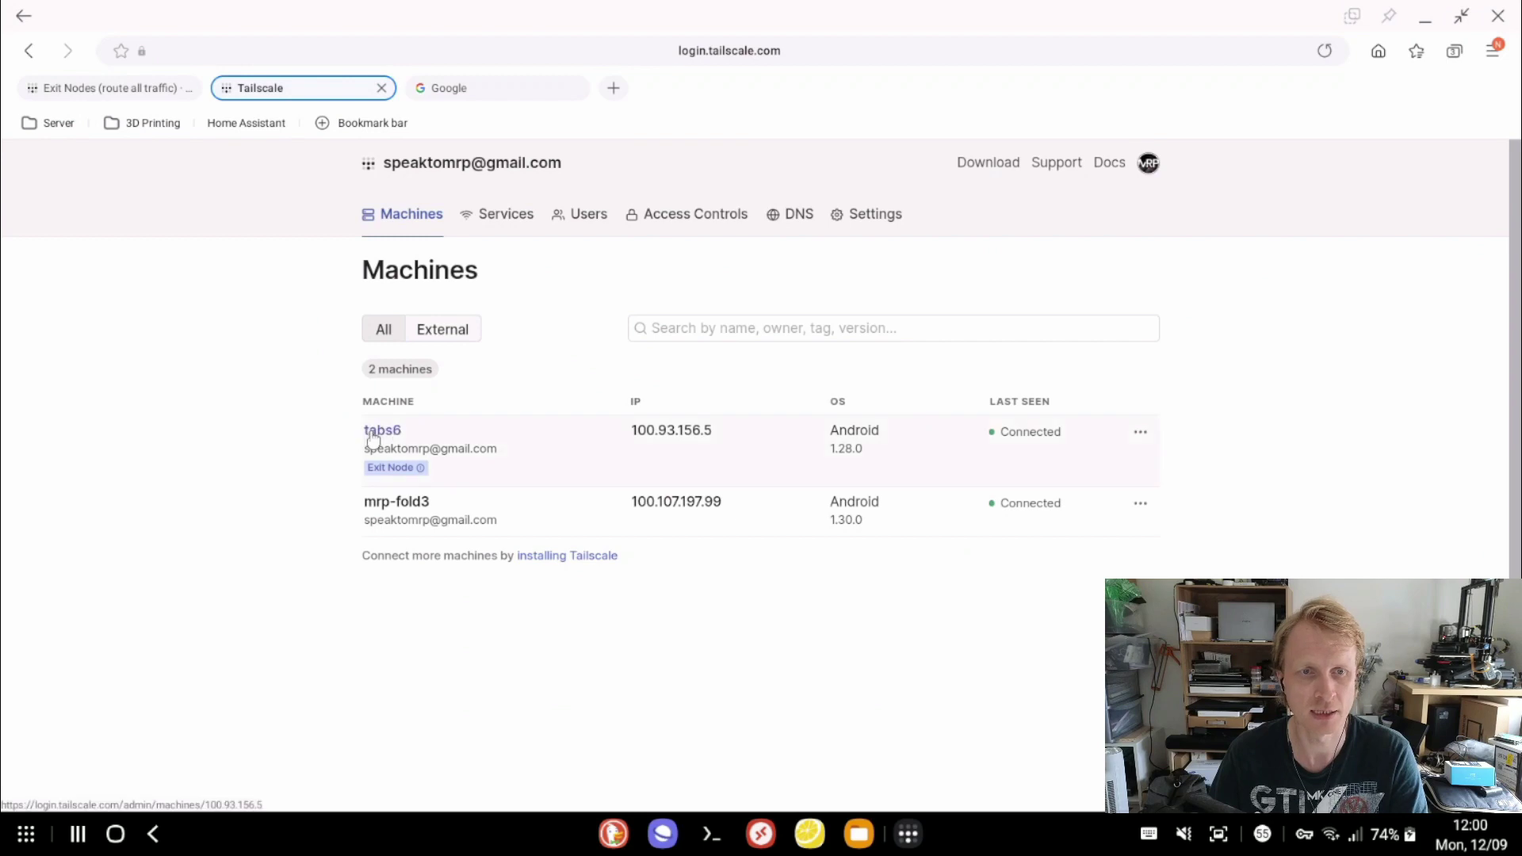
pyautogui.moveTo(400, 469)
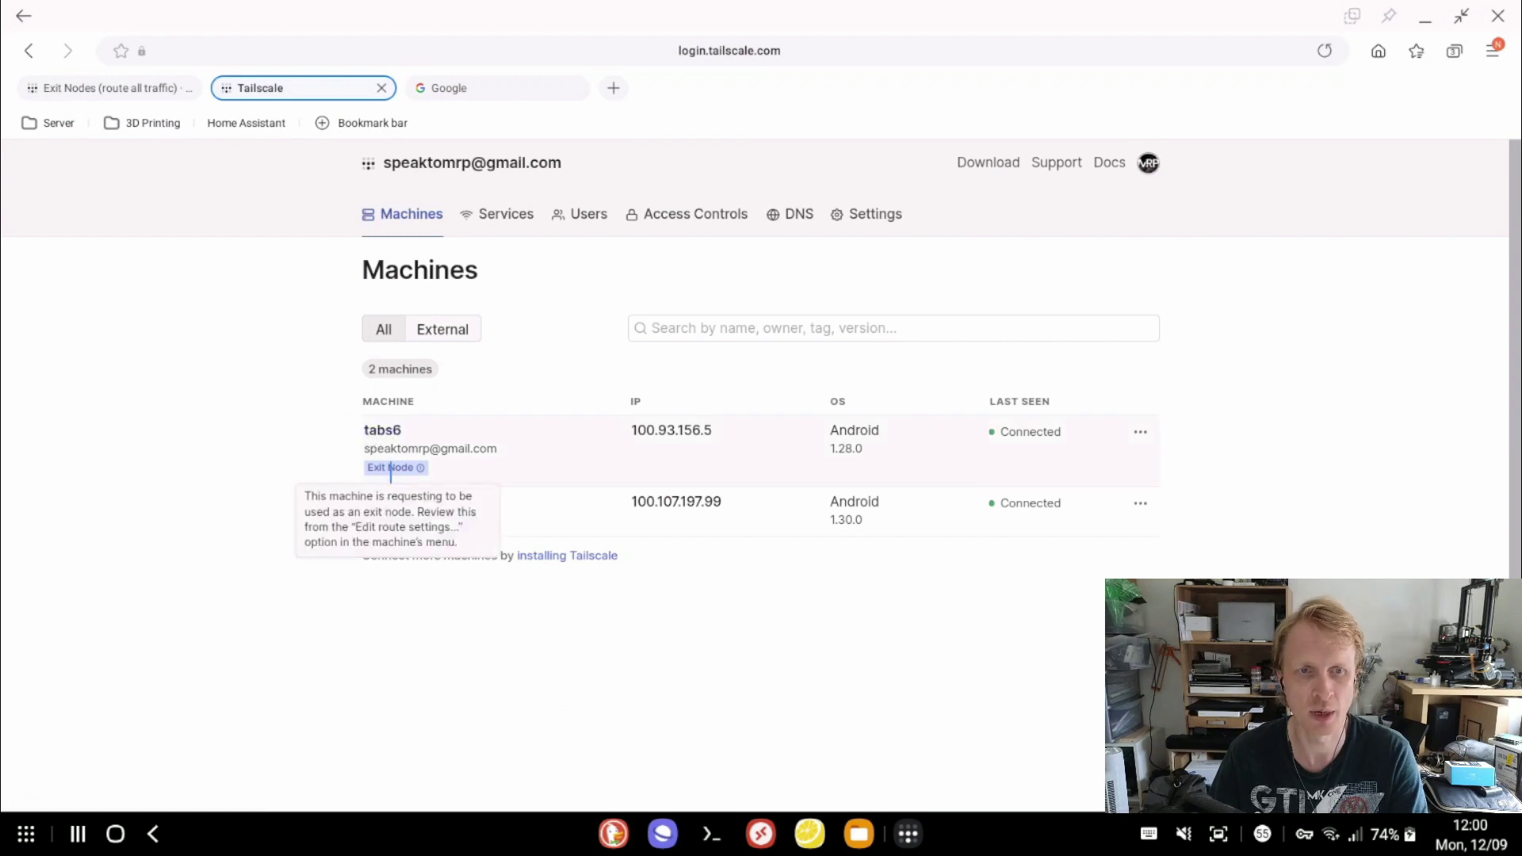
pyautogui.click(1143, 437)
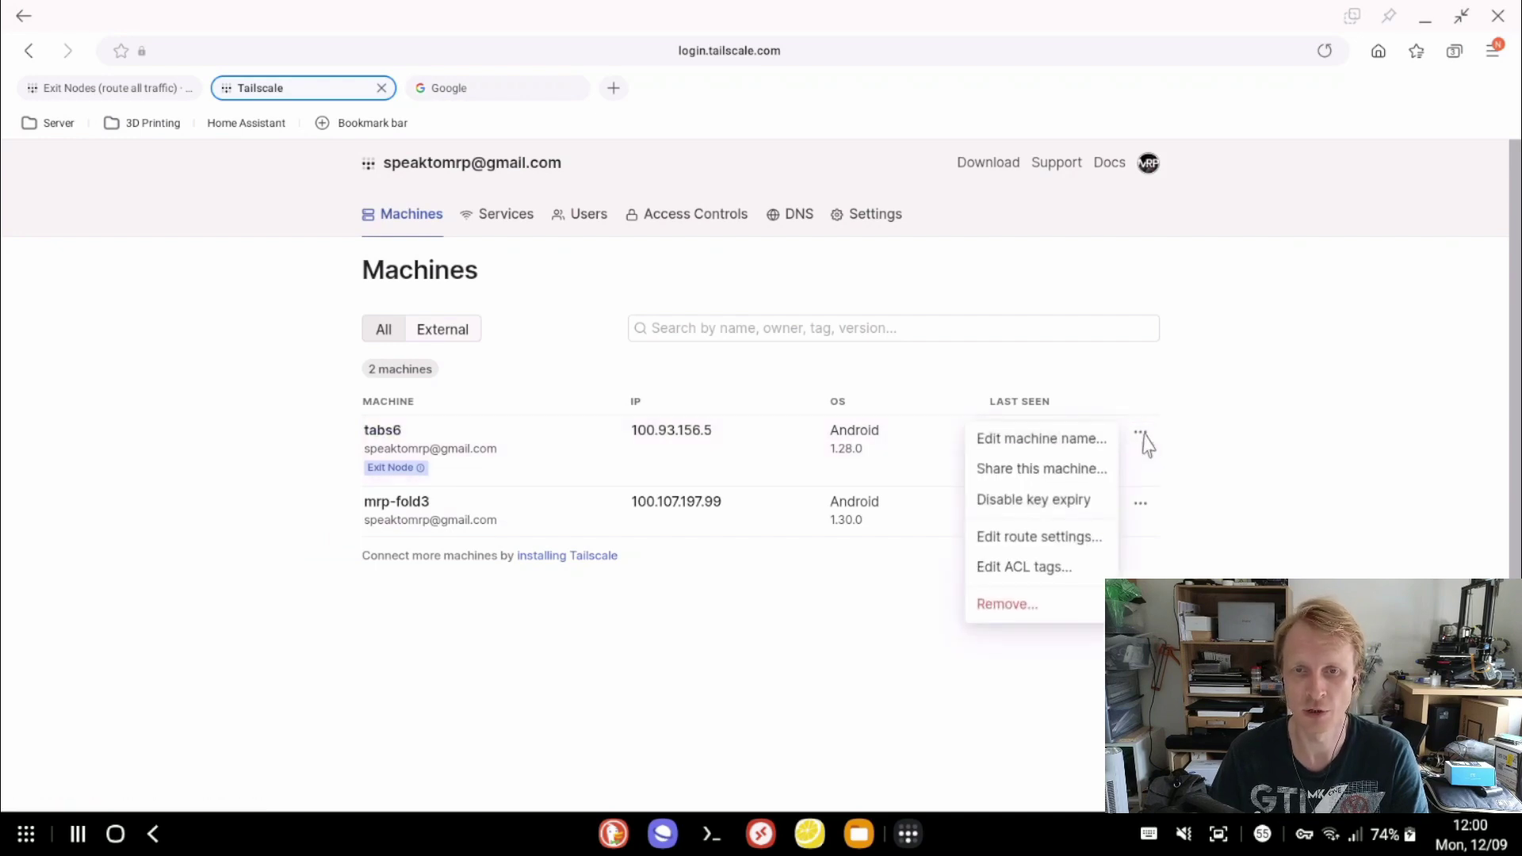
# - Enable 'Use as exit node' for tabs6 in its route settings and close the dialog
pyautogui.click(1039, 538)
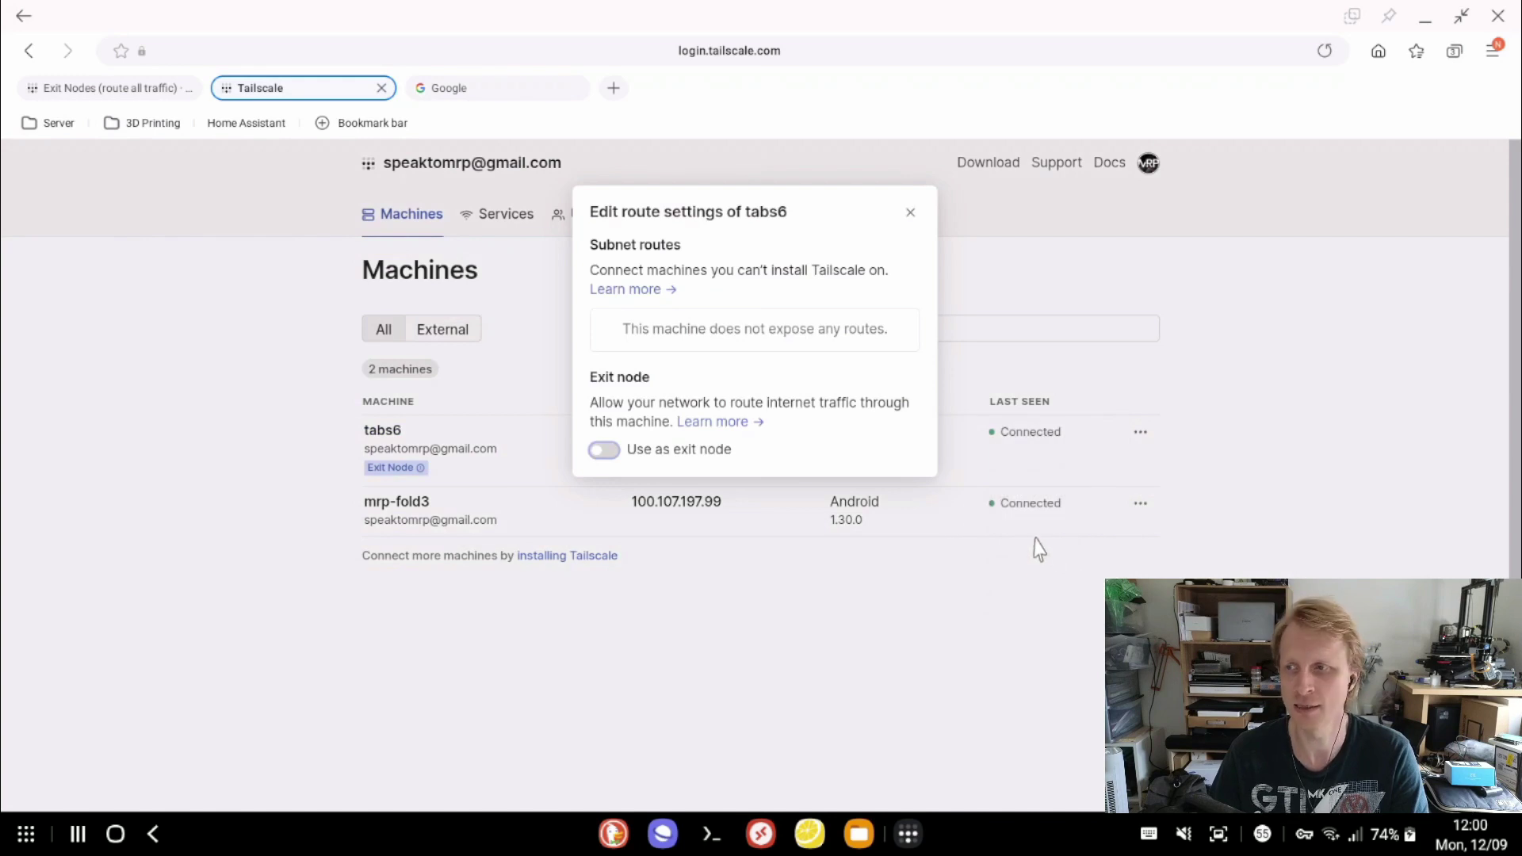
pyautogui.click(603, 452)
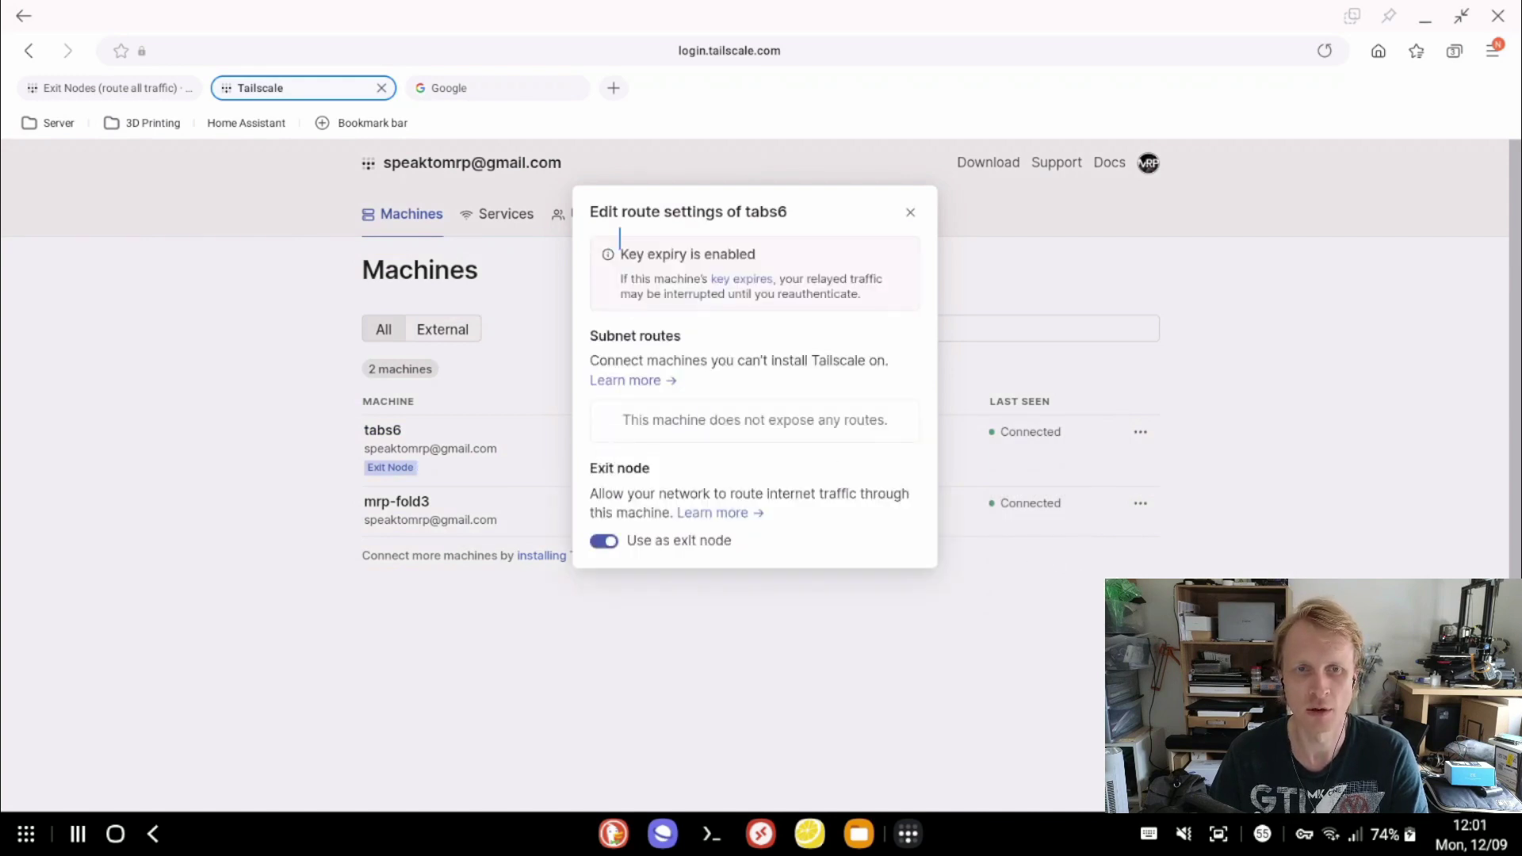
pyautogui.click(905, 218)
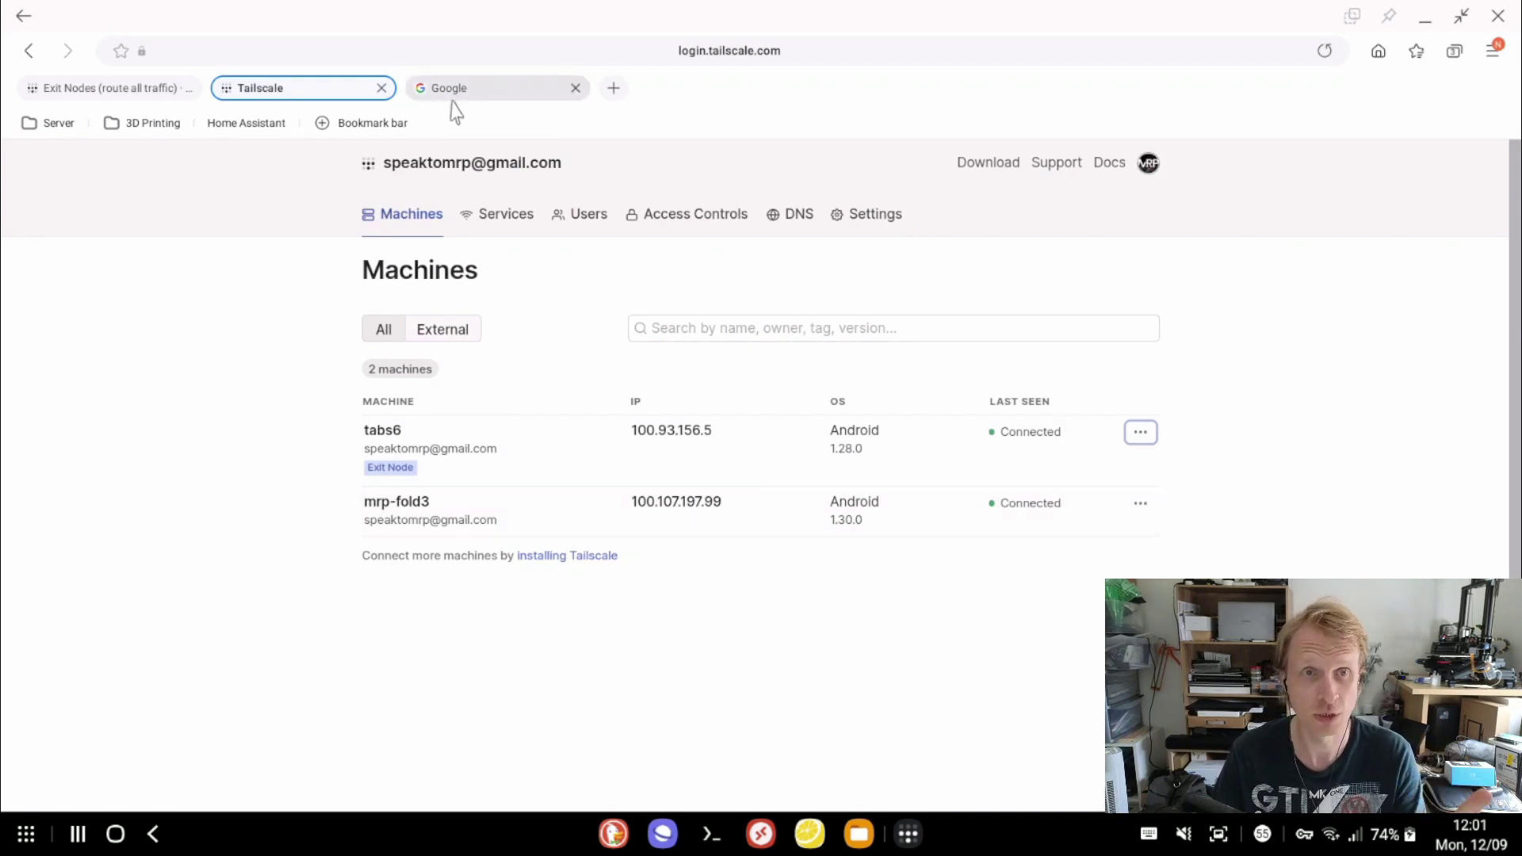
# - Search Google for 'my ip' to see the current public address starting with 217
pyautogui.click(1330, 835)
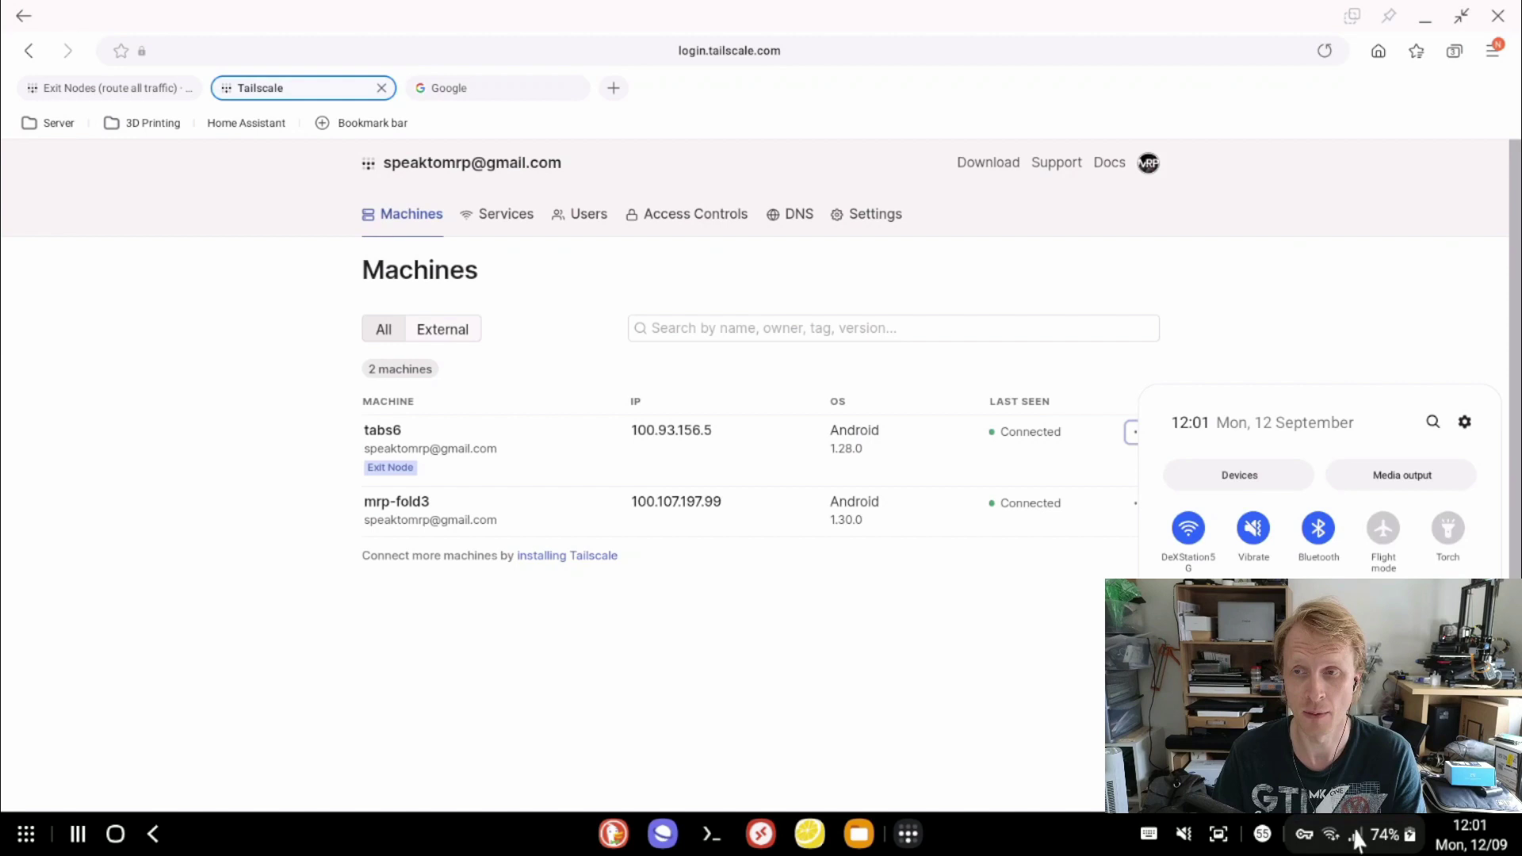
pyautogui.click(747, 435)
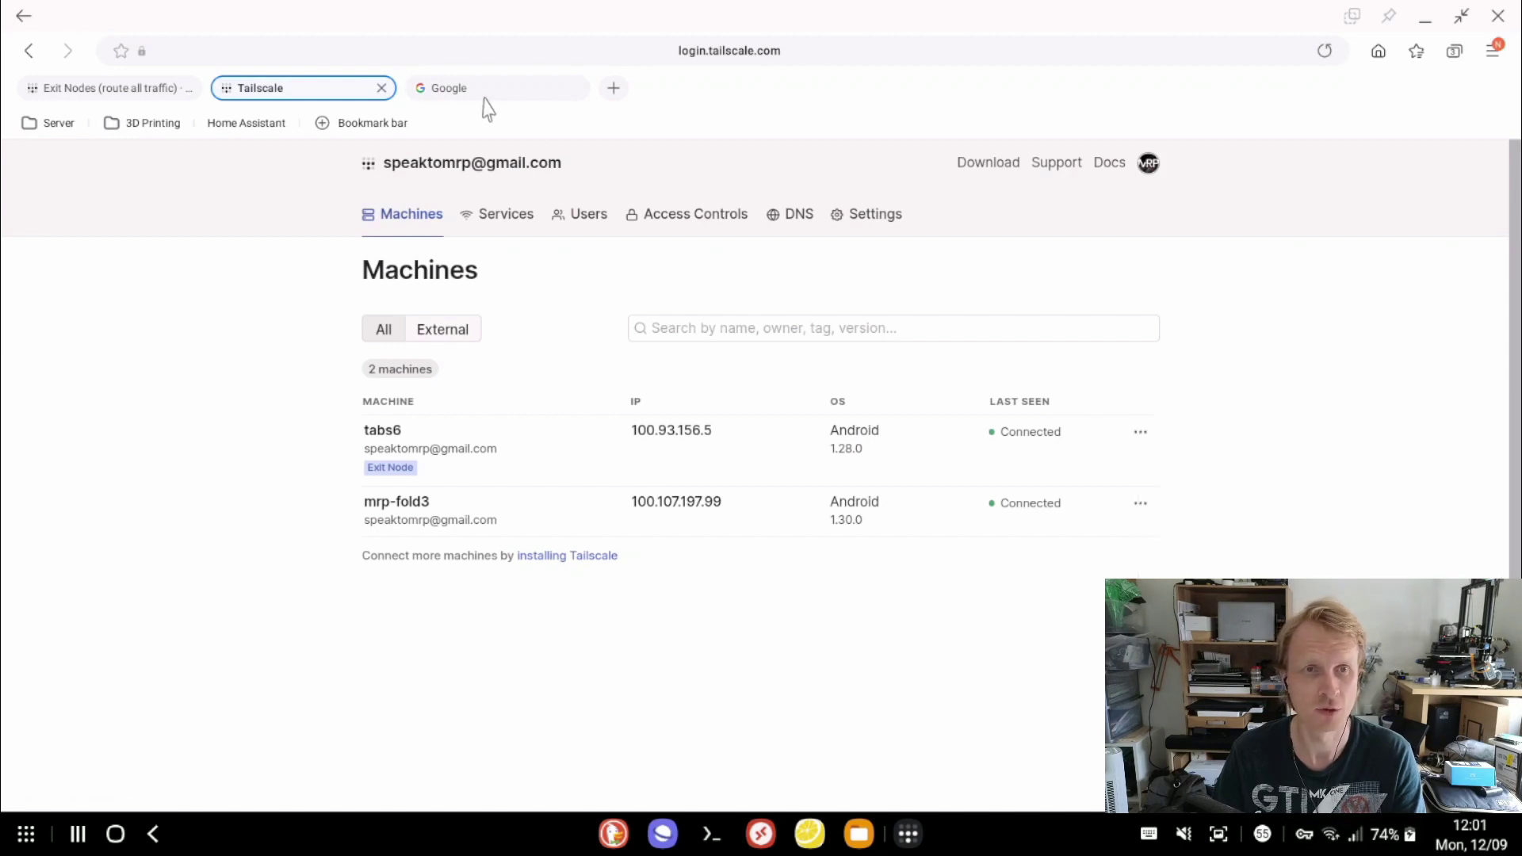
pyautogui.click(484, 93)
pyautogui.click(642, 424)
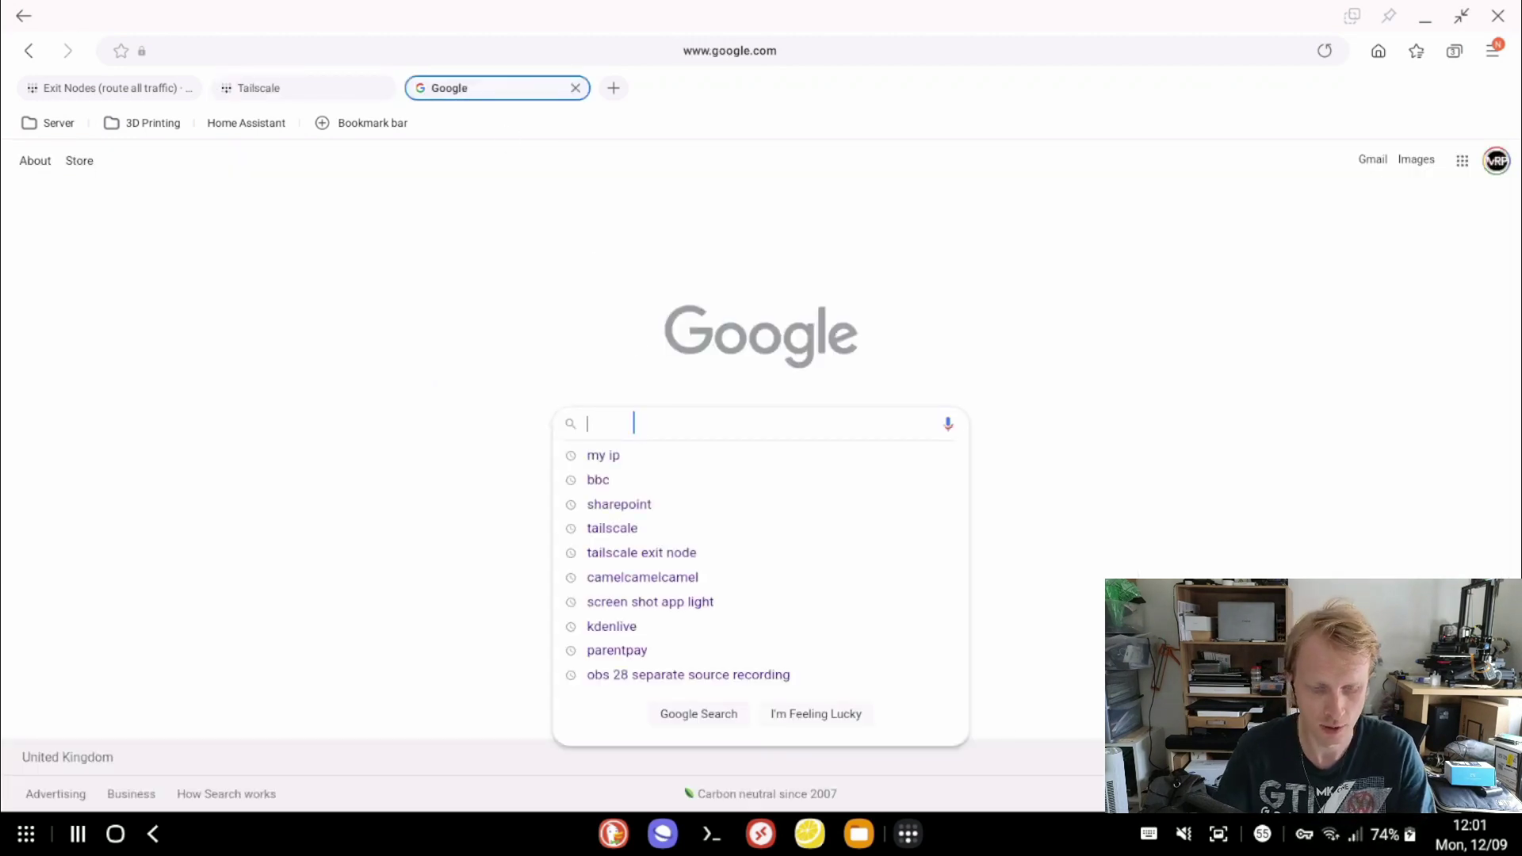
pyautogui.write('my ip')
pyautogui.press('Return')
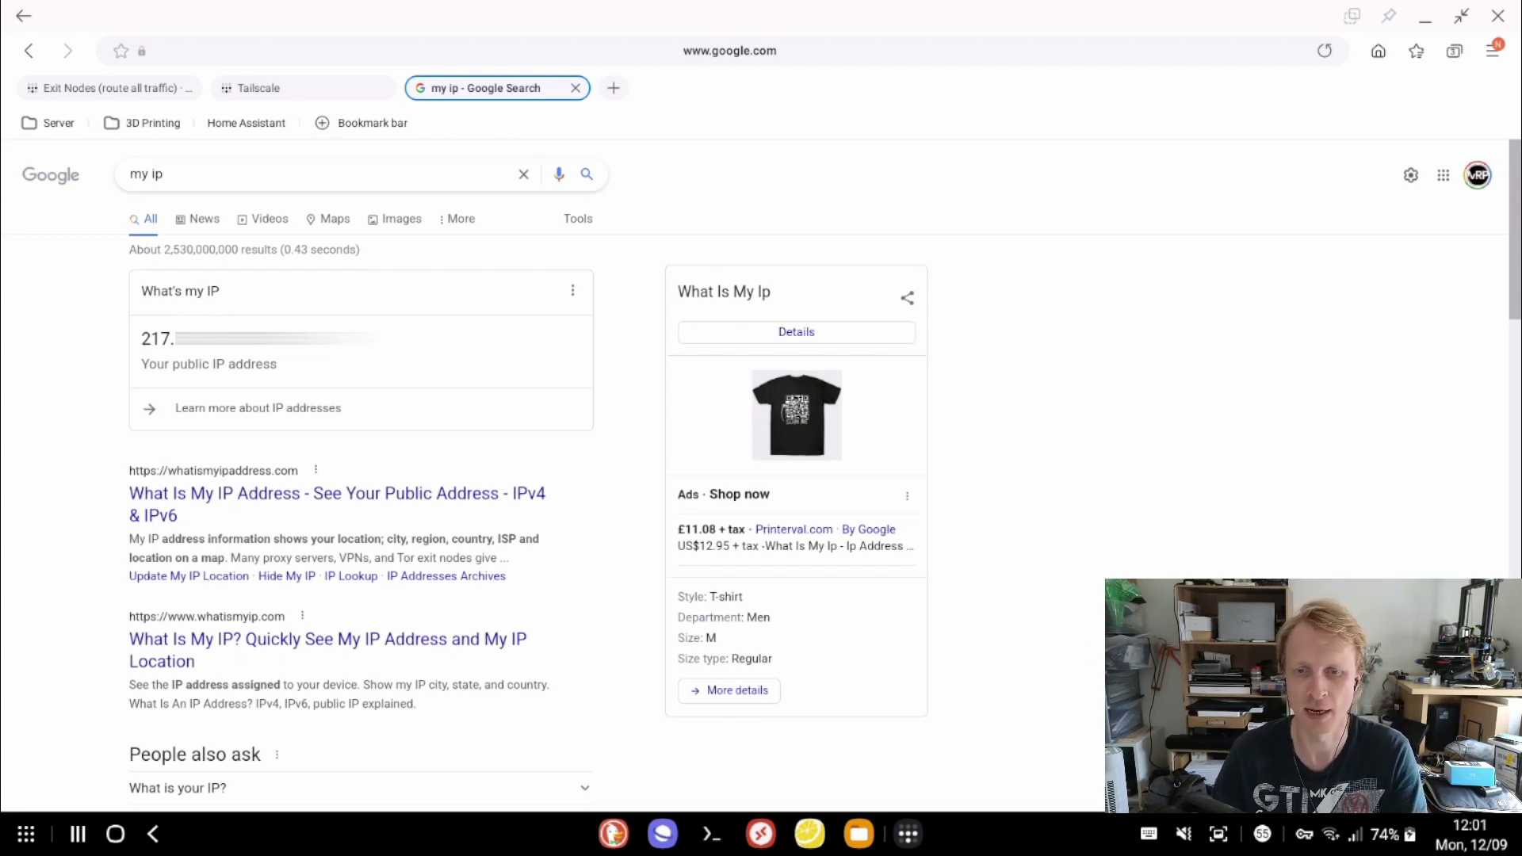
# - Turn off Wi-Fi from the tablet's quick settings
pyautogui.click(1330, 835)
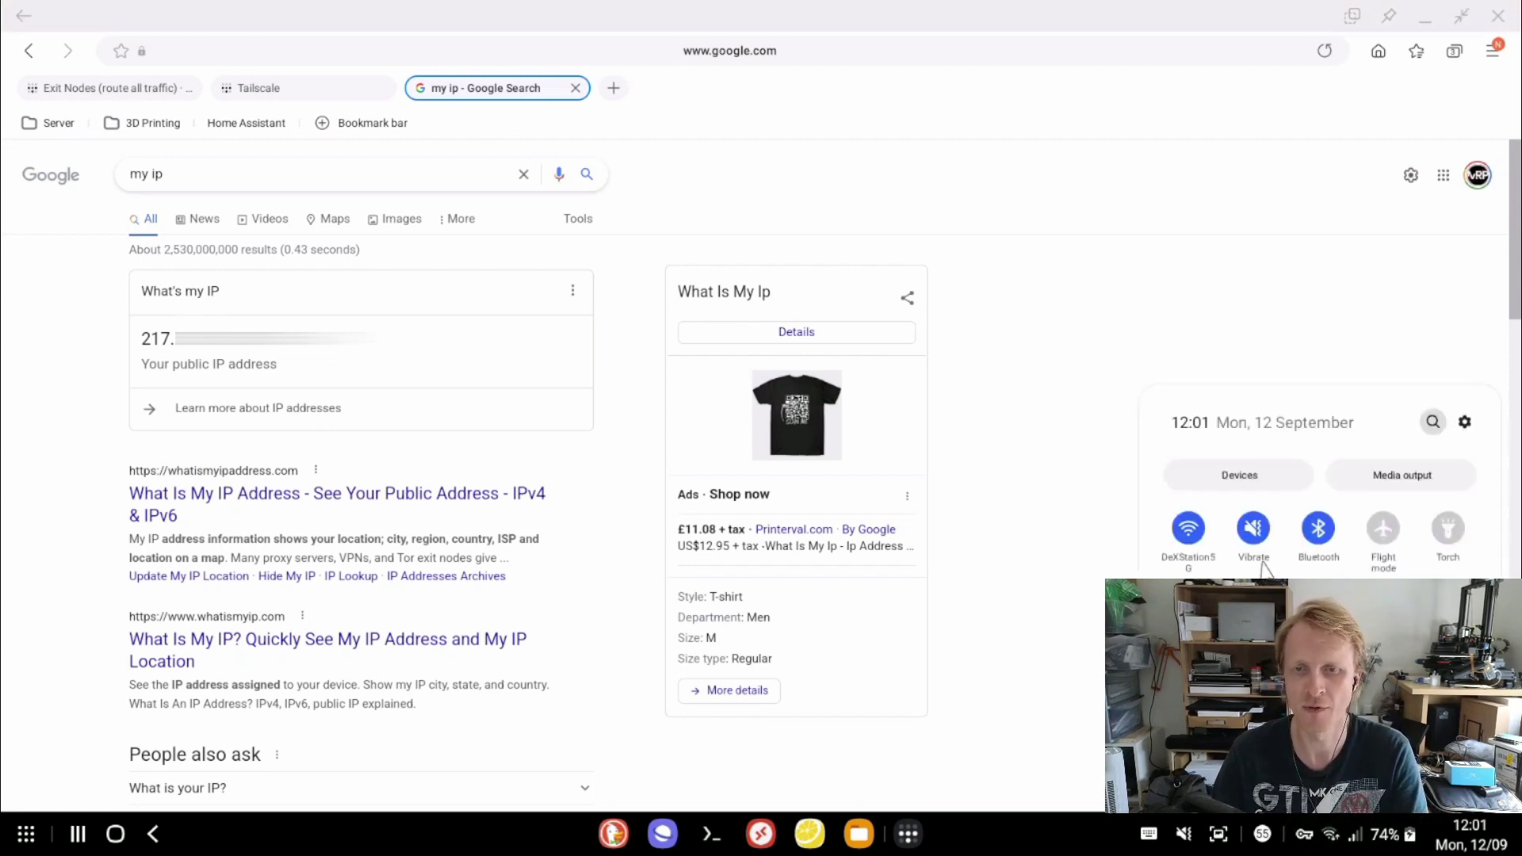
pyautogui.click(1181, 525)
pyautogui.click(1091, 414)
# - Search Google for 'my ip' again, now showing an address starting with 92
pyautogui.click(47, 176)
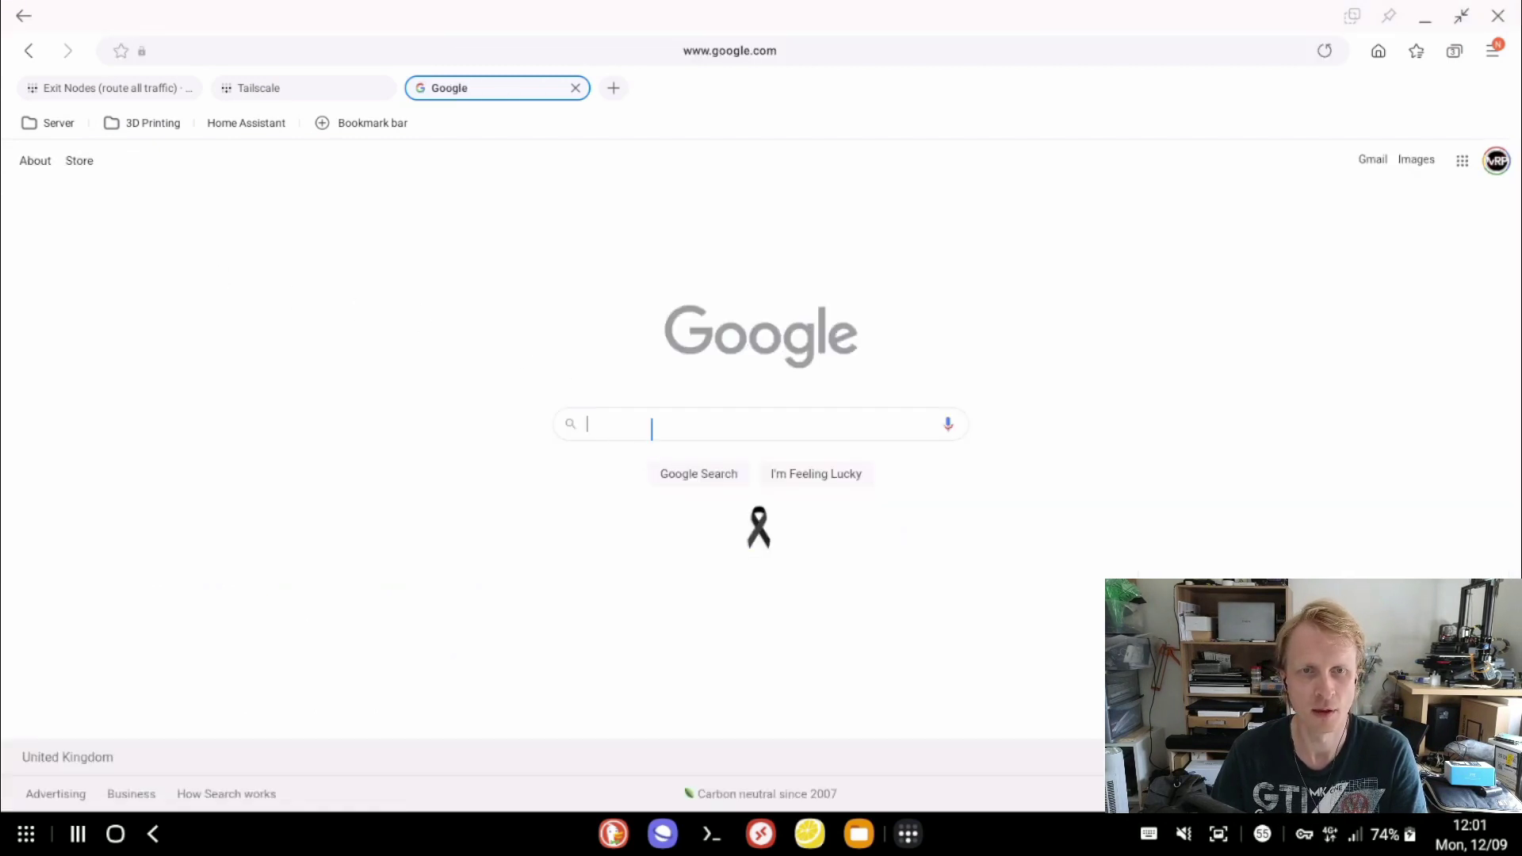
pyautogui.write('my ip')
pyautogui.press('Return')
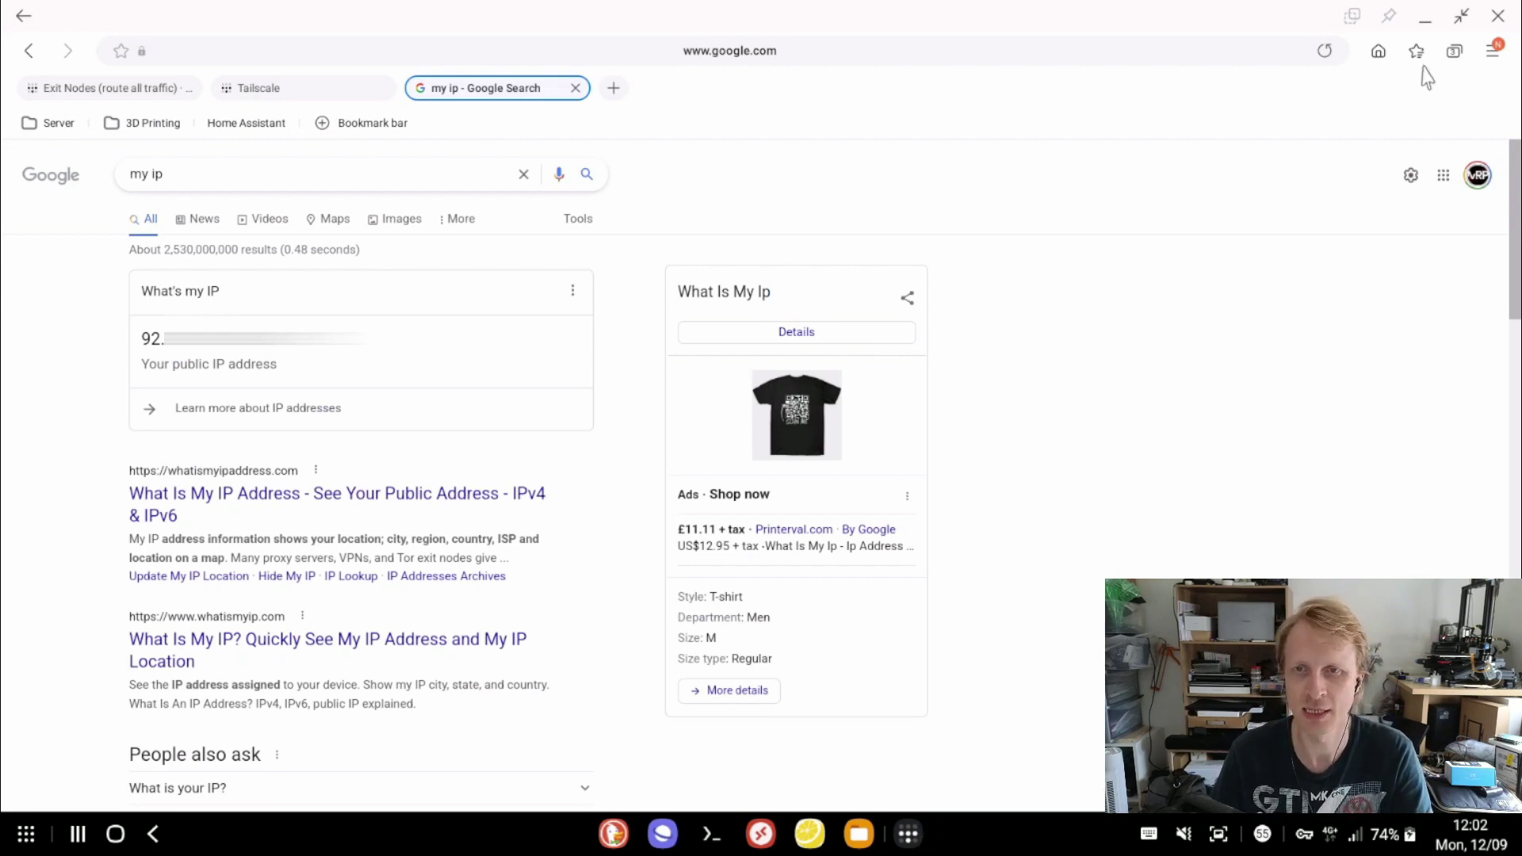
# - Select tabs6 as the exit node in the Tailscale app on mrp-fold3
pyautogui.click(1424, 19)
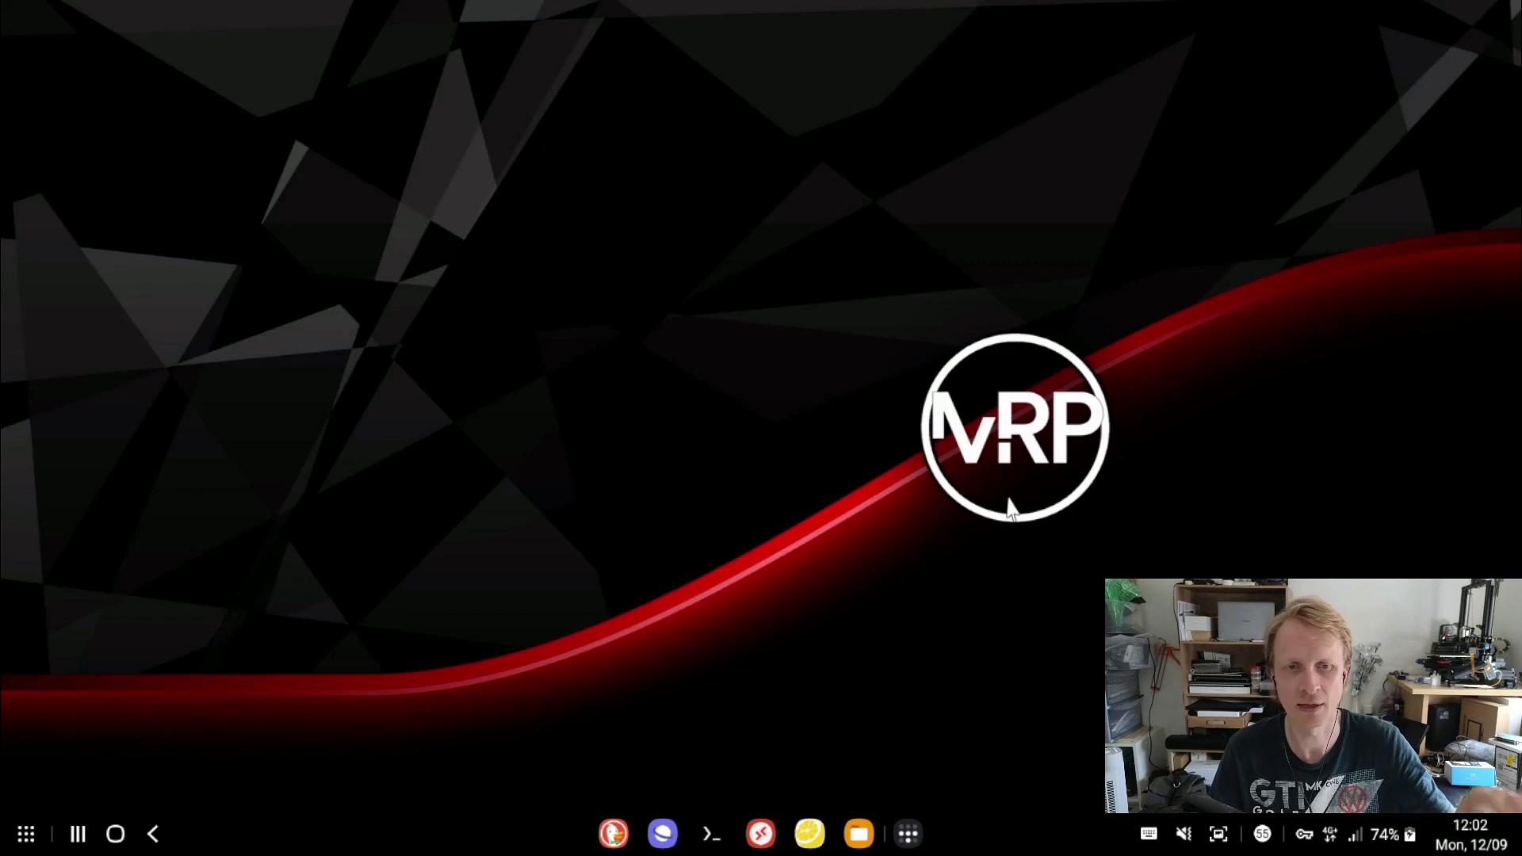
pyautogui.click(904, 833)
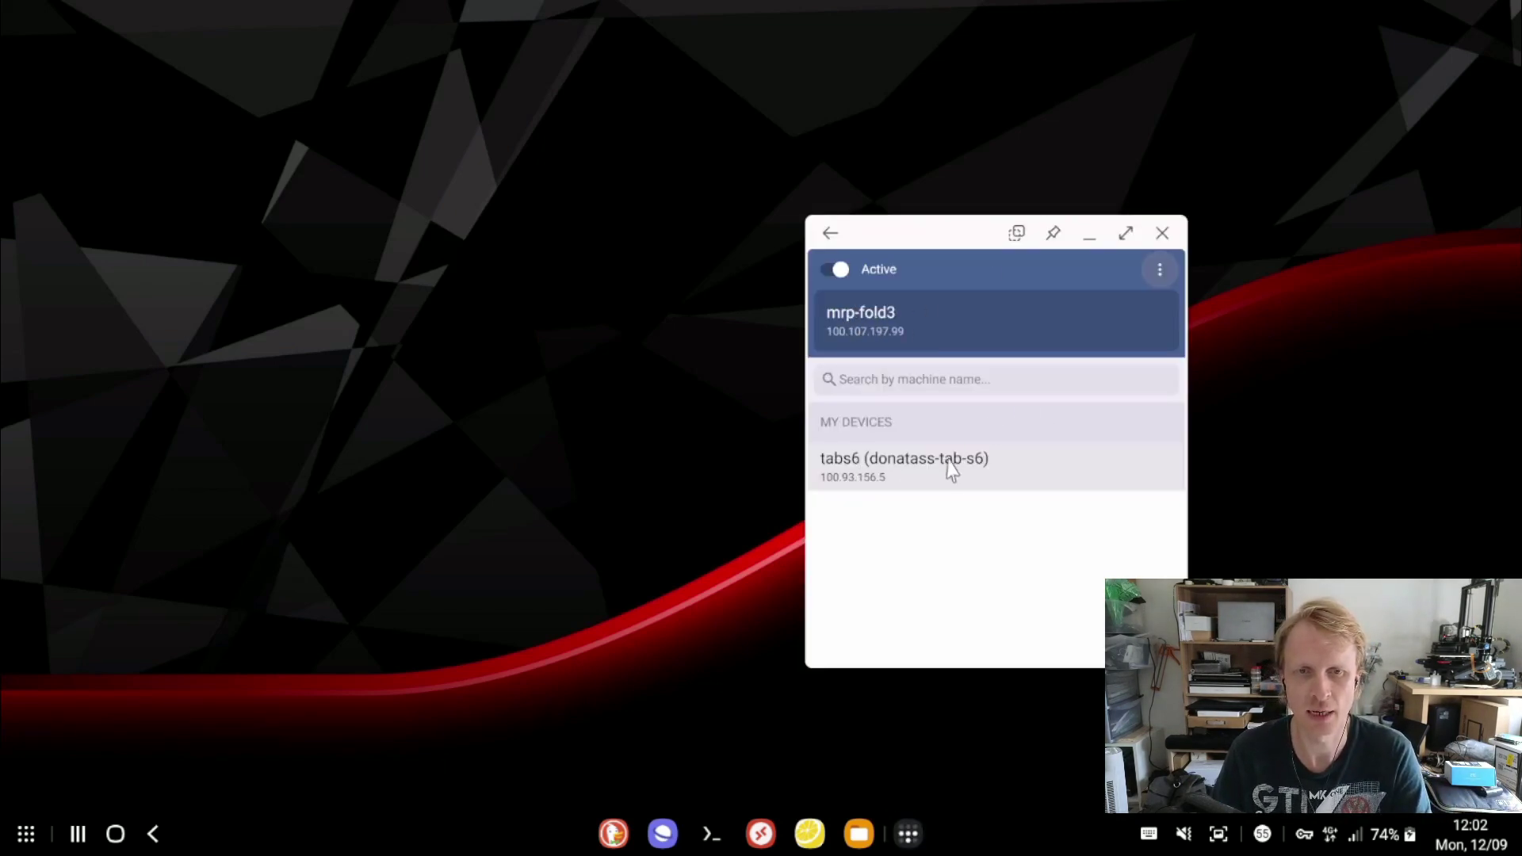
pyautogui.click(1160, 271)
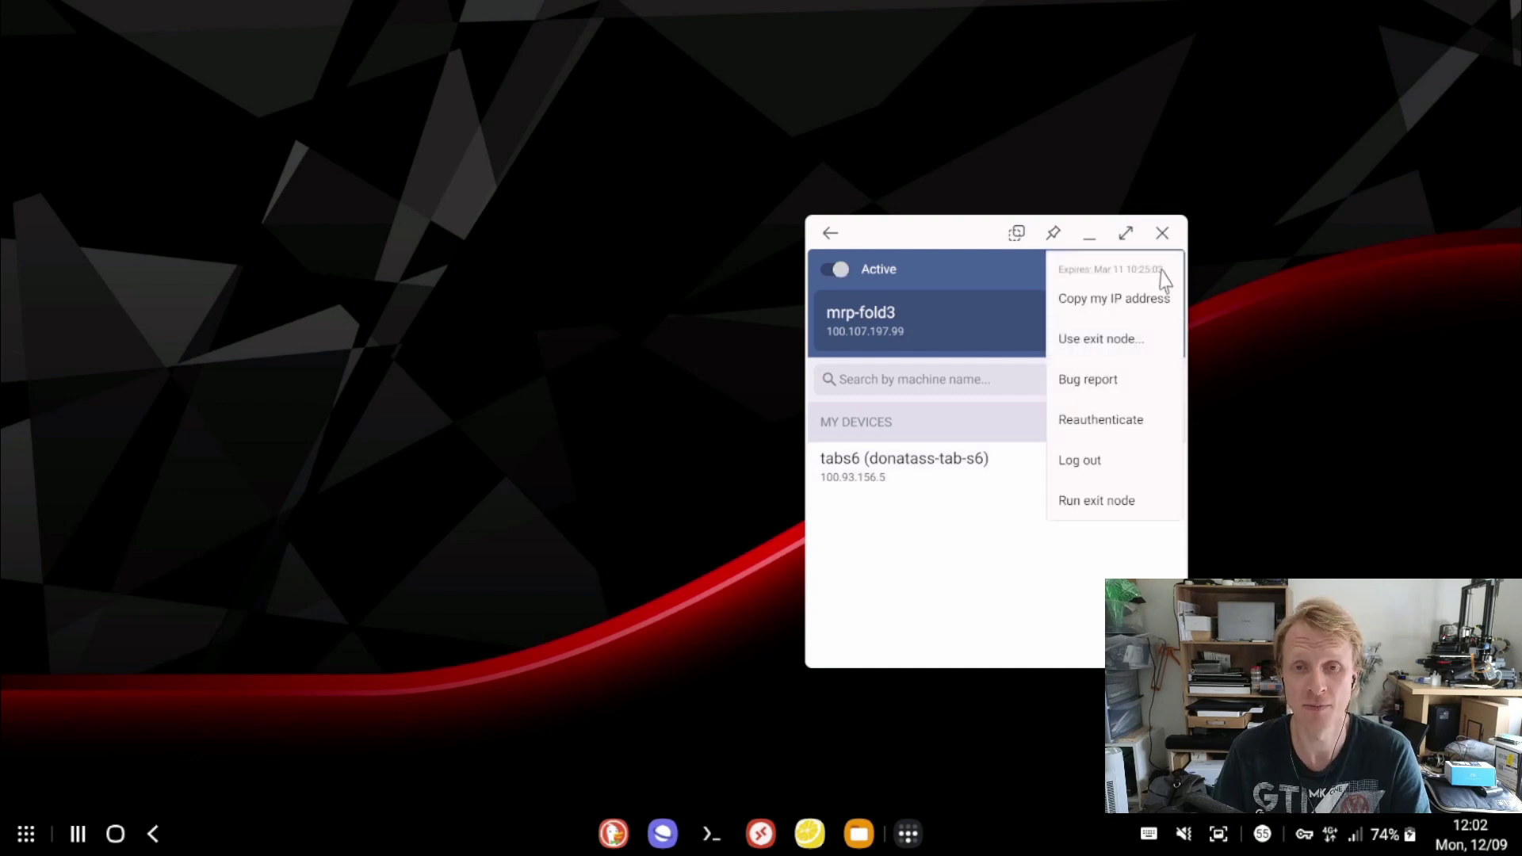
pyautogui.click(1099, 341)
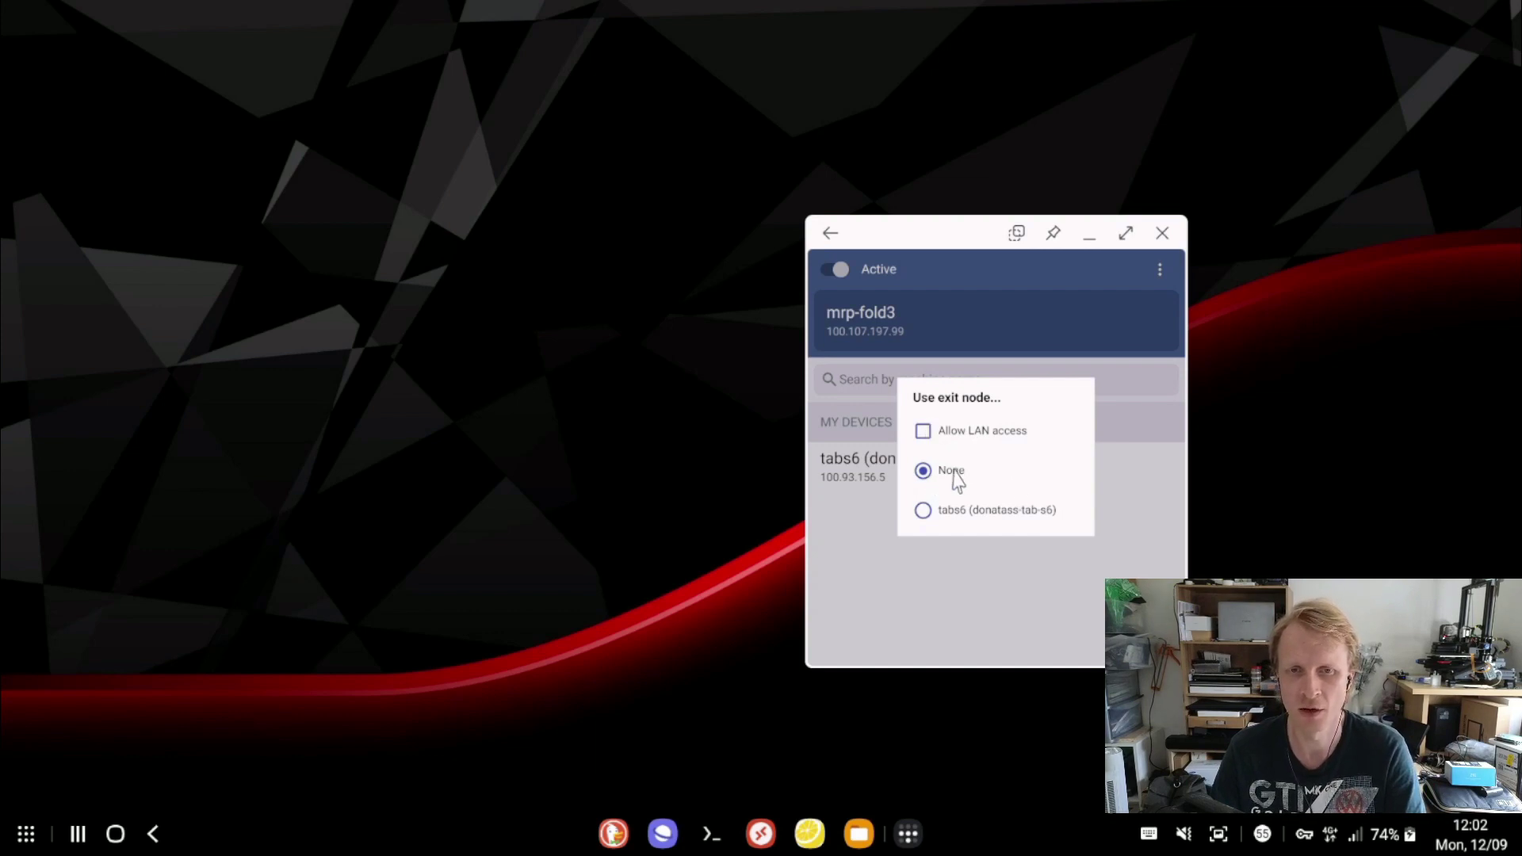
pyautogui.click(923, 512)
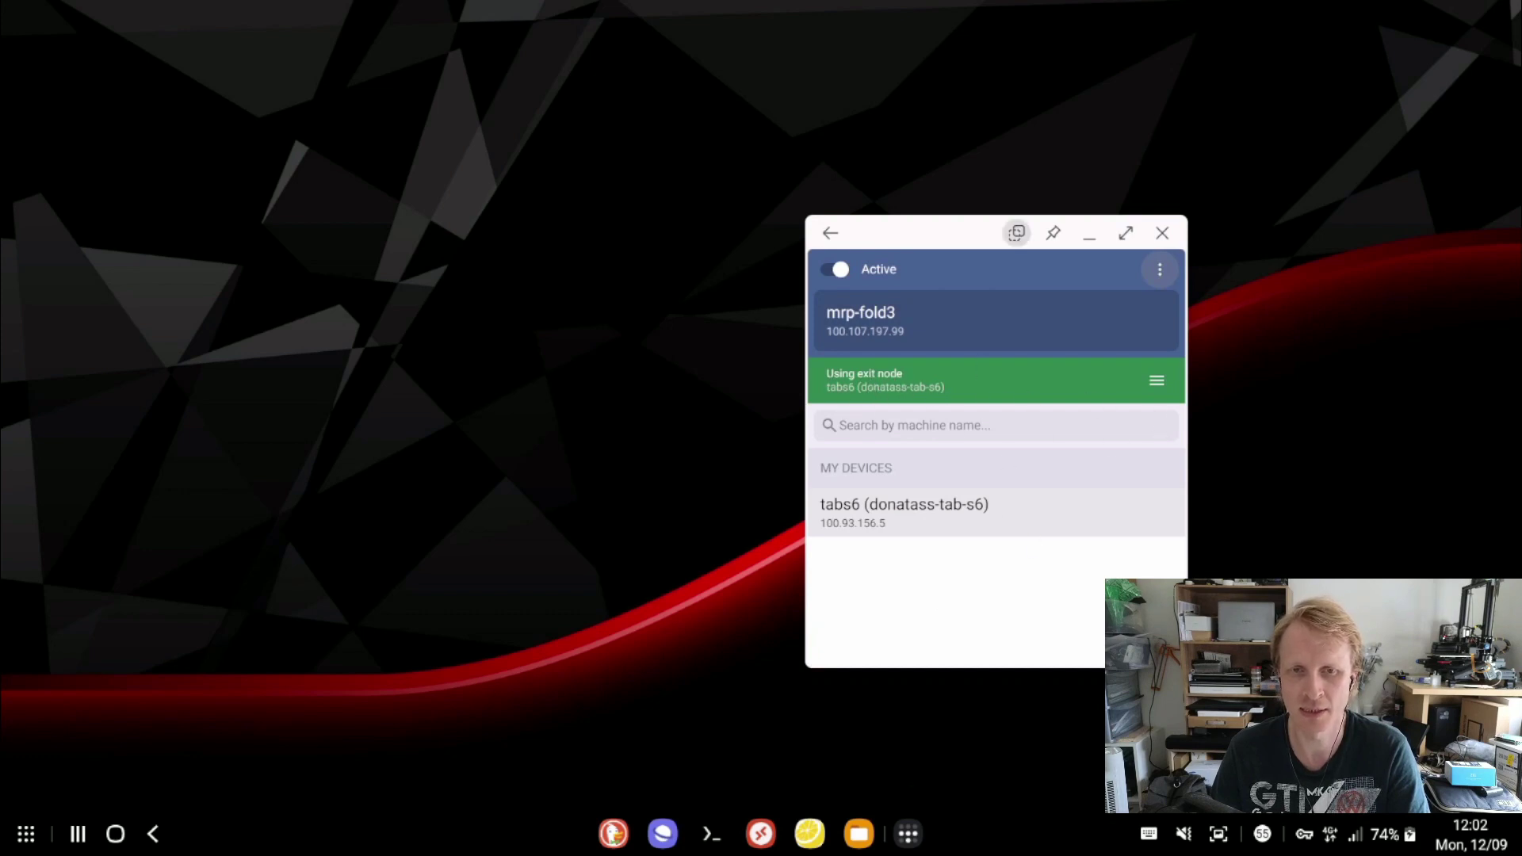
# - Search Google for 'my ip' again with the tabs6 exit node active
pyautogui.click(664, 833)
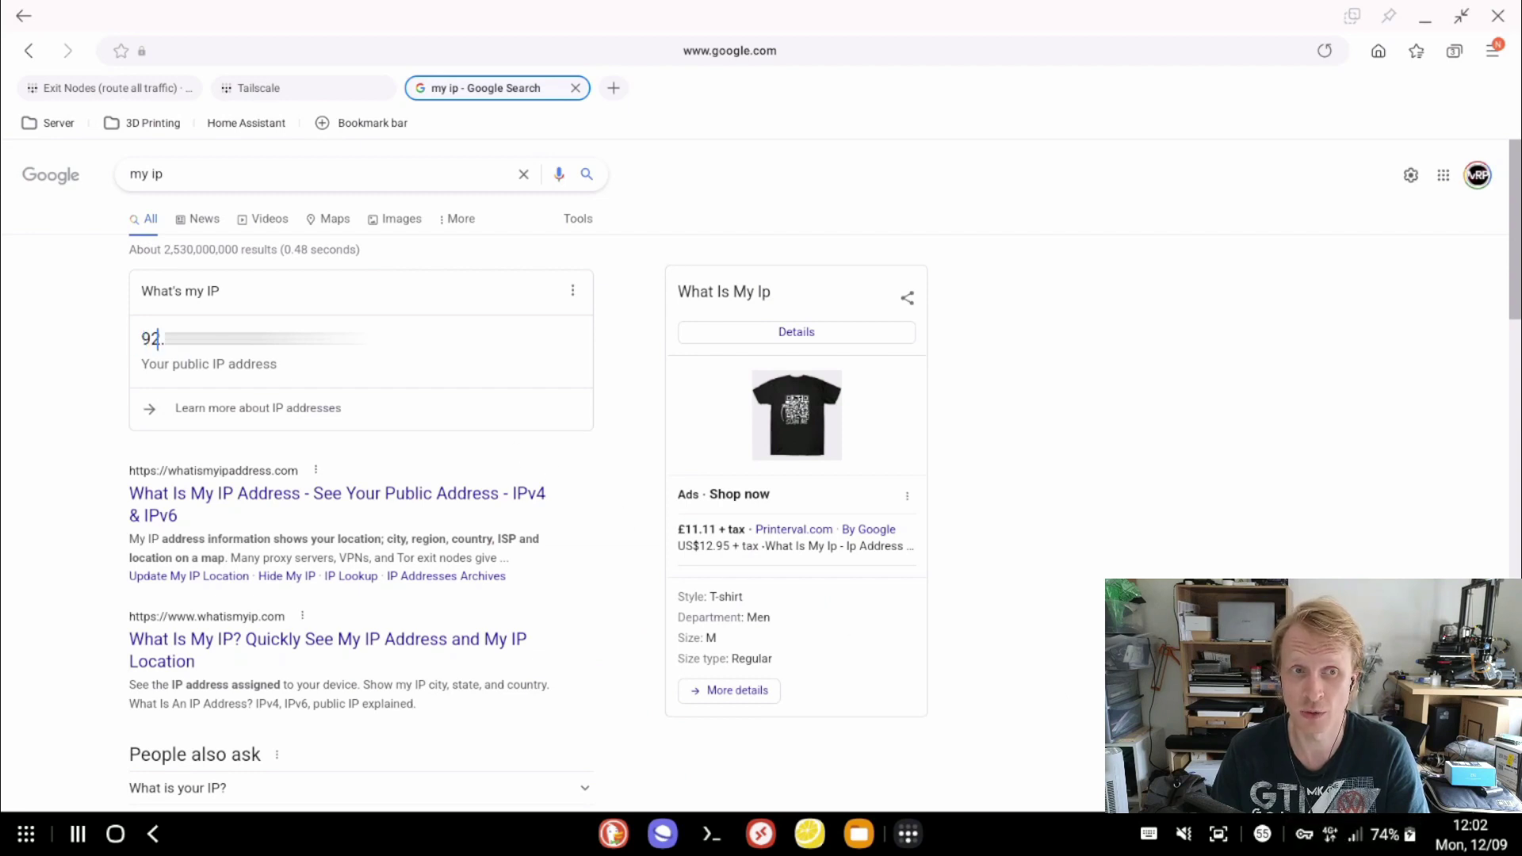
pyautogui.click(50, 178)
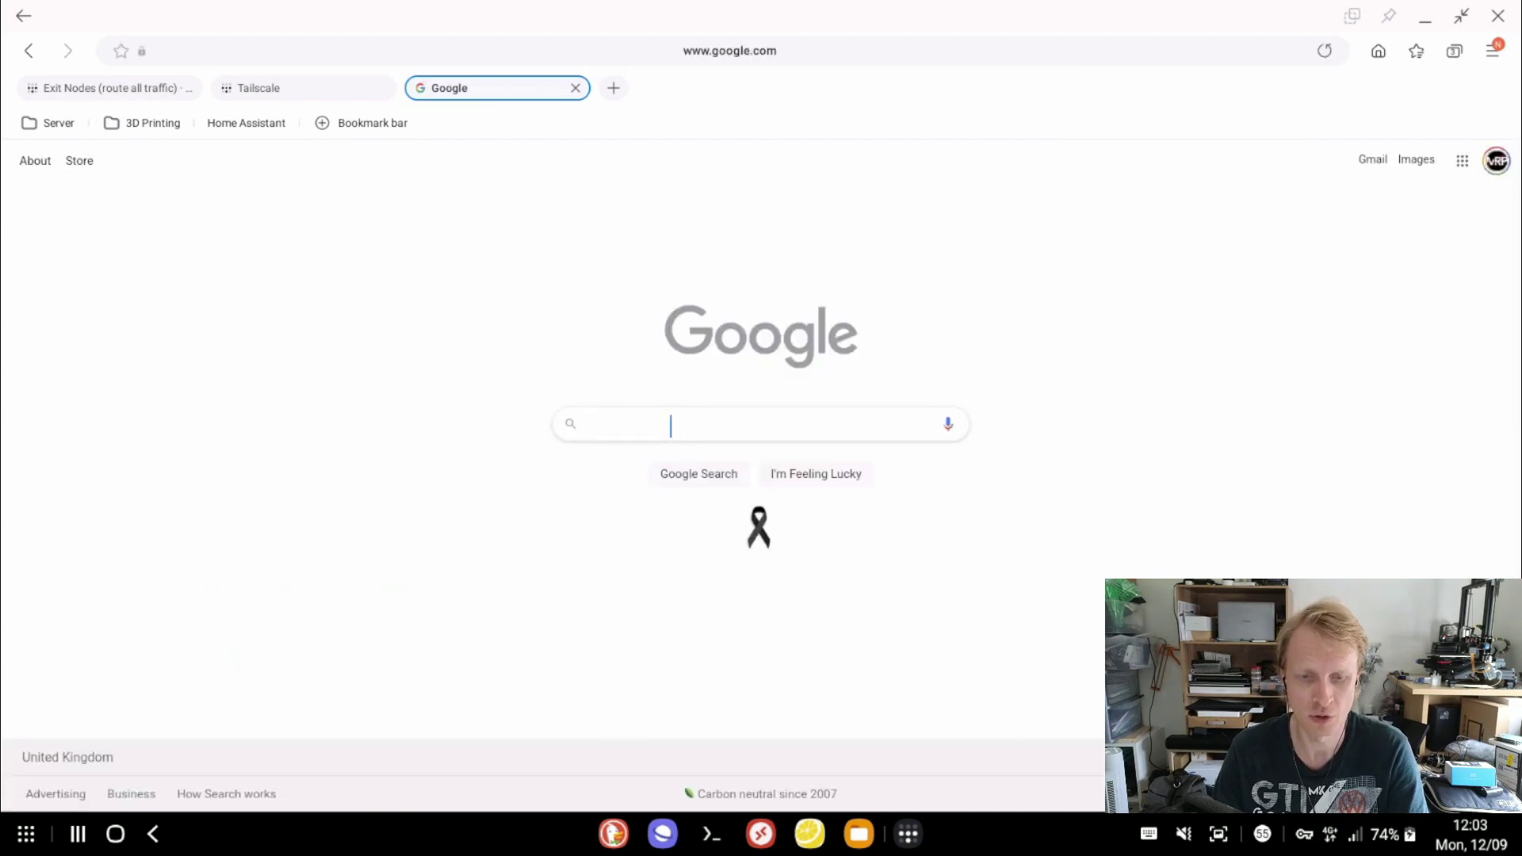
pyautogui.click(671, 426)
pyautogui.write('my ip')
pyautogui.press('Return')
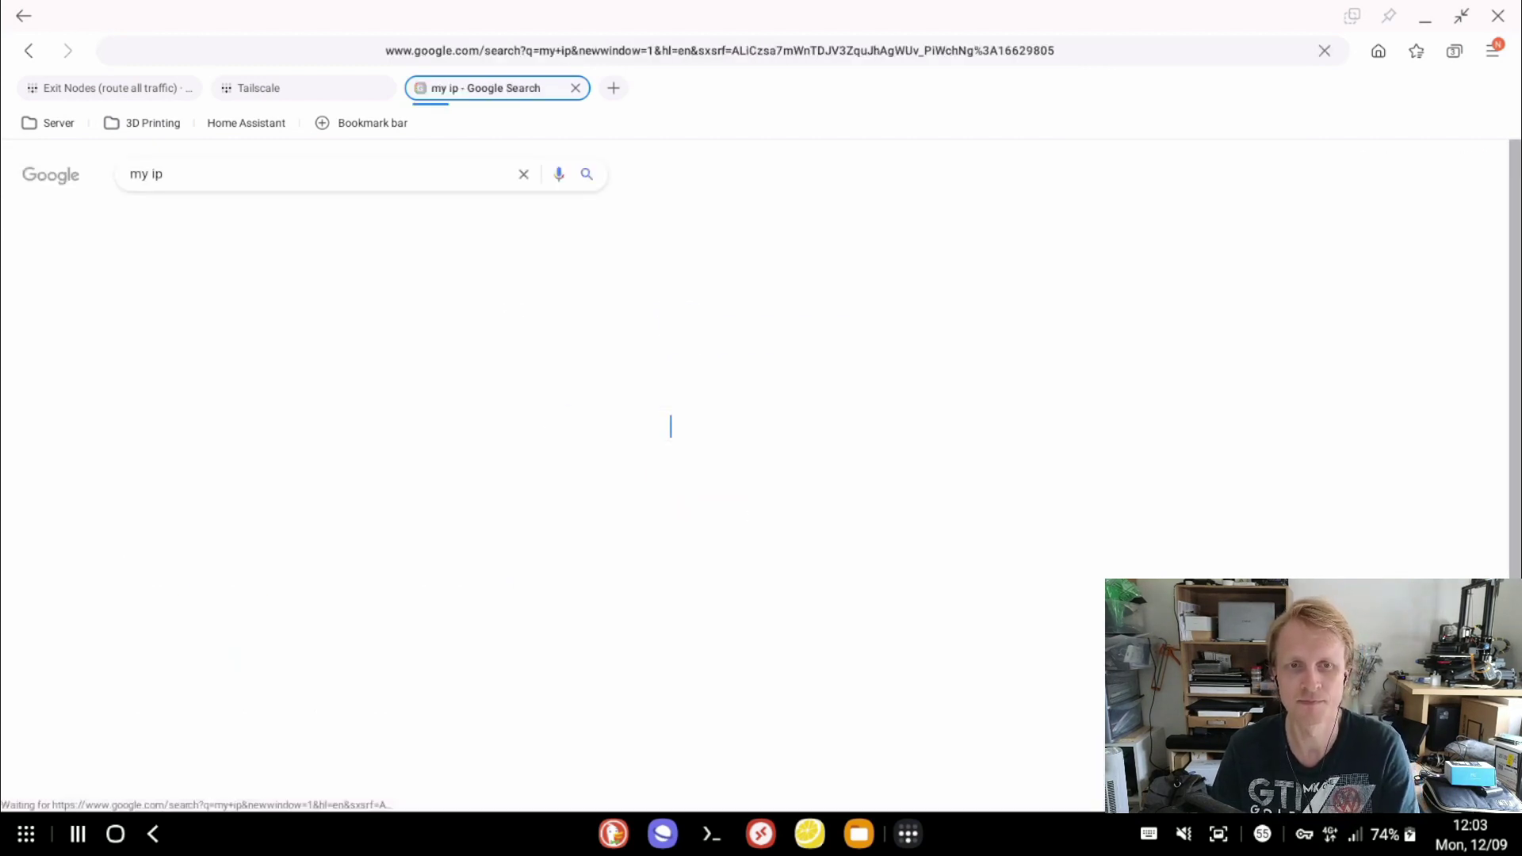